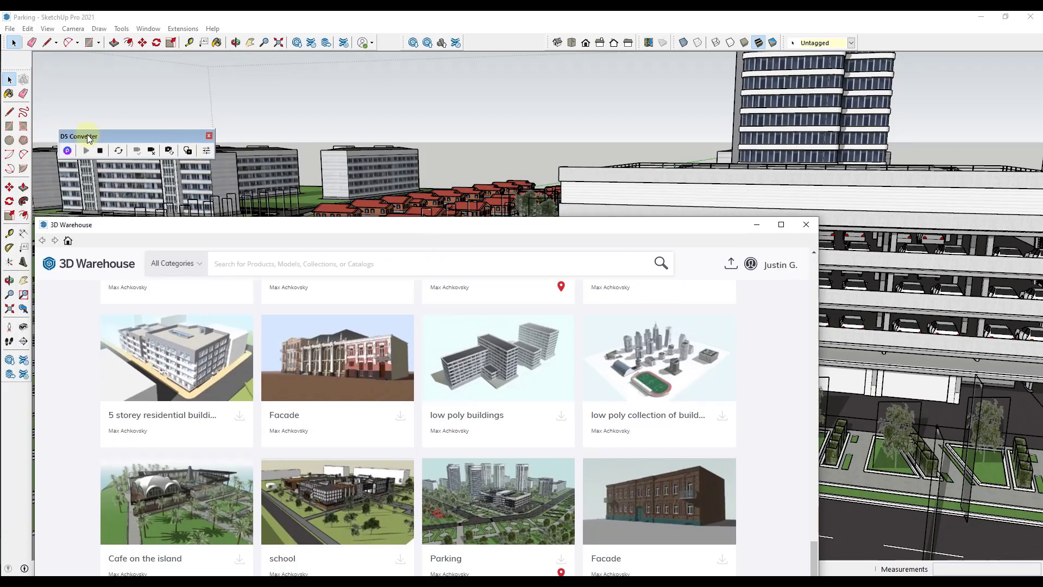
Rearrange the D5 Converter toolbar and the 3D Warehouse window, and close 3D Warehouse to uncover the Parking model.
drag(88, 139, 82, 89)
drag(389, 224, 394, 111)
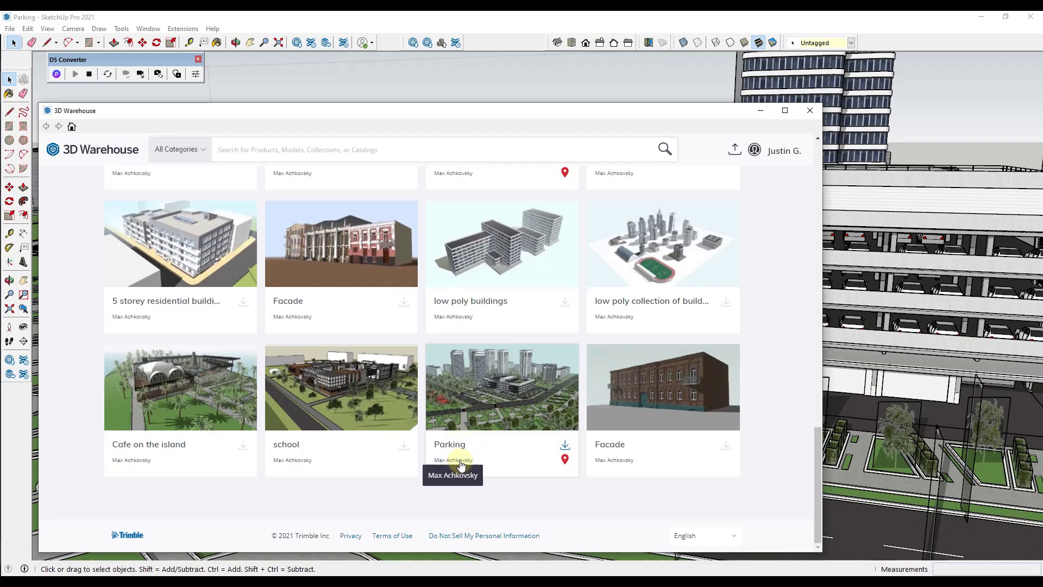
click(809, 111)
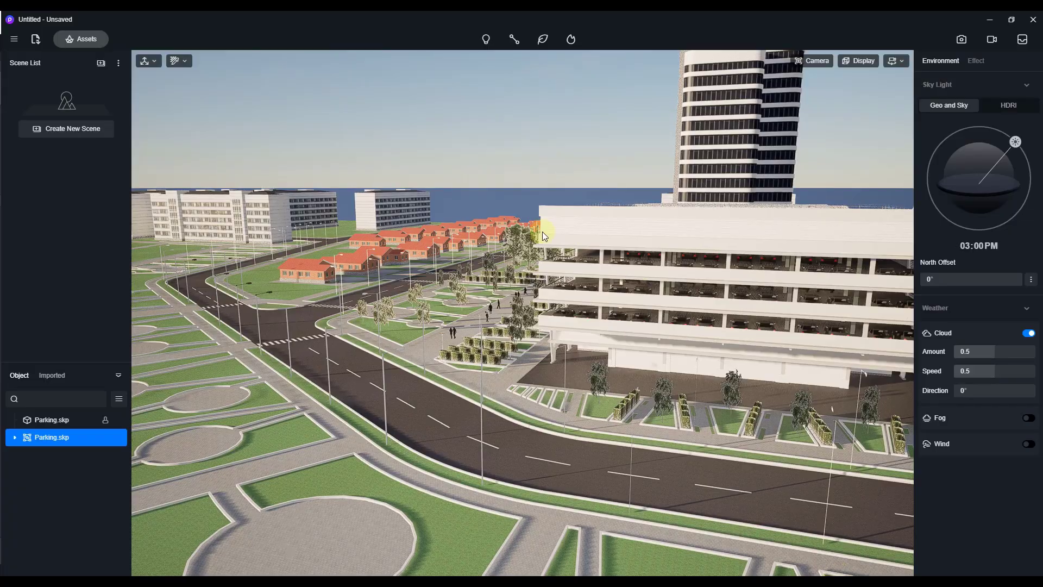
Switch to D5 Render, pick the Car 03 vehicle asset for a path, and clear the asset library away from the road.
mouse_move(542, 231)
right_down()
mouse_move(568, 283)
mouse_move(557, 312)
mouse_move(481, 320)
mouse_move(345, 291)
right_up()
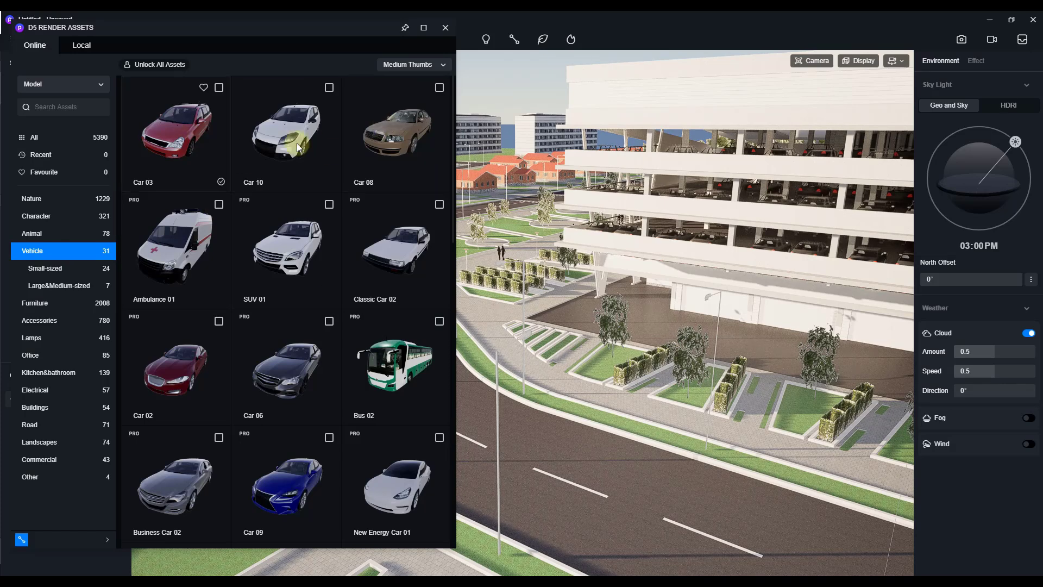
click(181, 134)
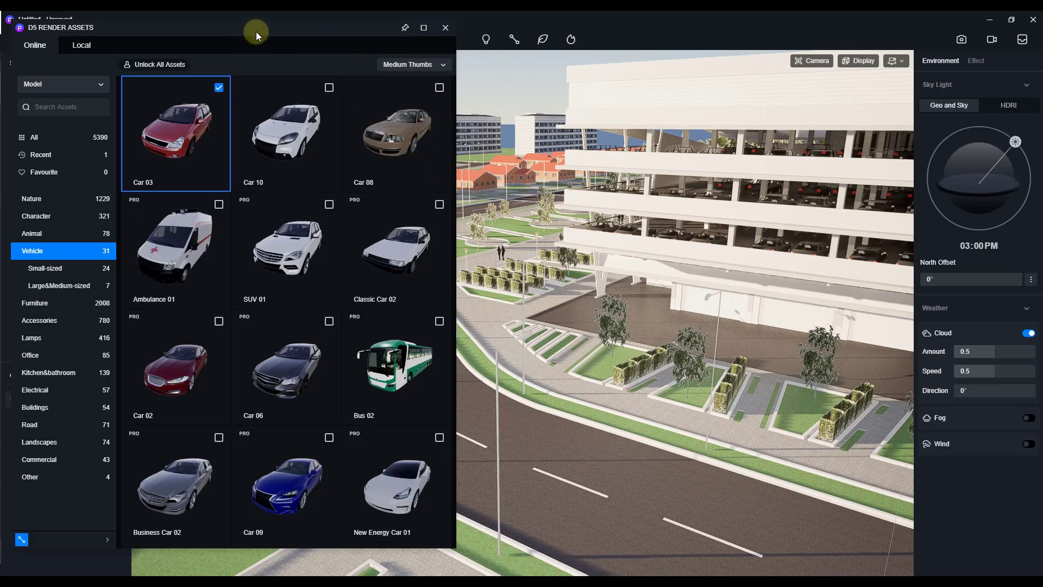
drag(207, 25, 0, 60)
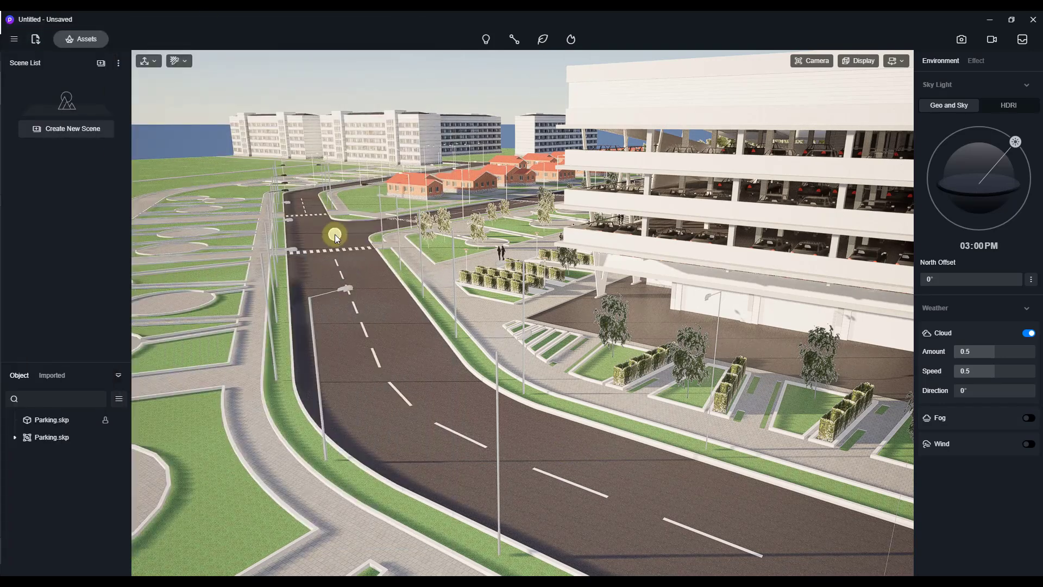
Draw a vehicle path along the curved road from the foreground to the crosswalk and around the corner toward the red-roofed houses.
click(877, 546)
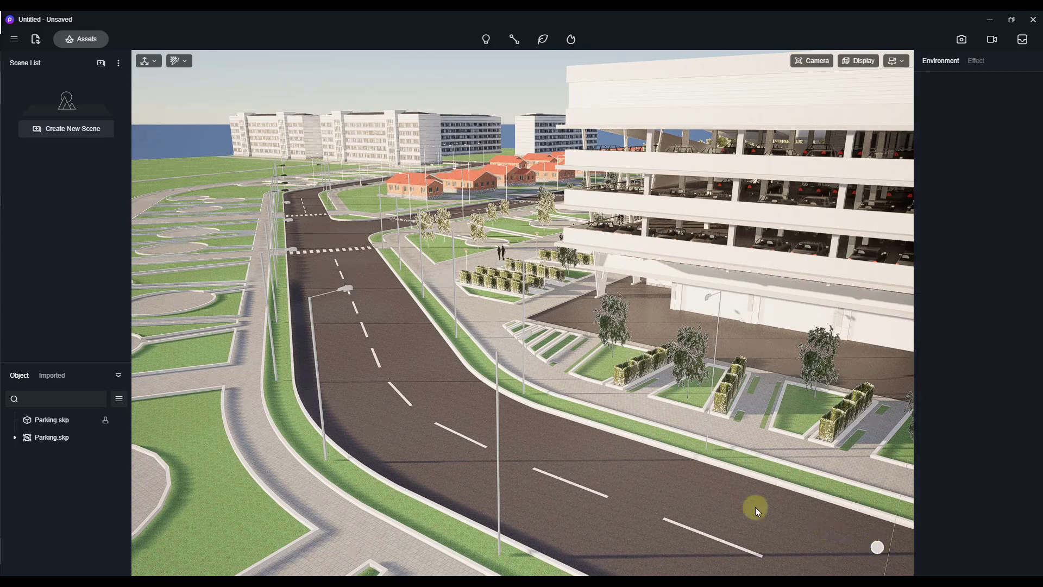
click(482, 416)
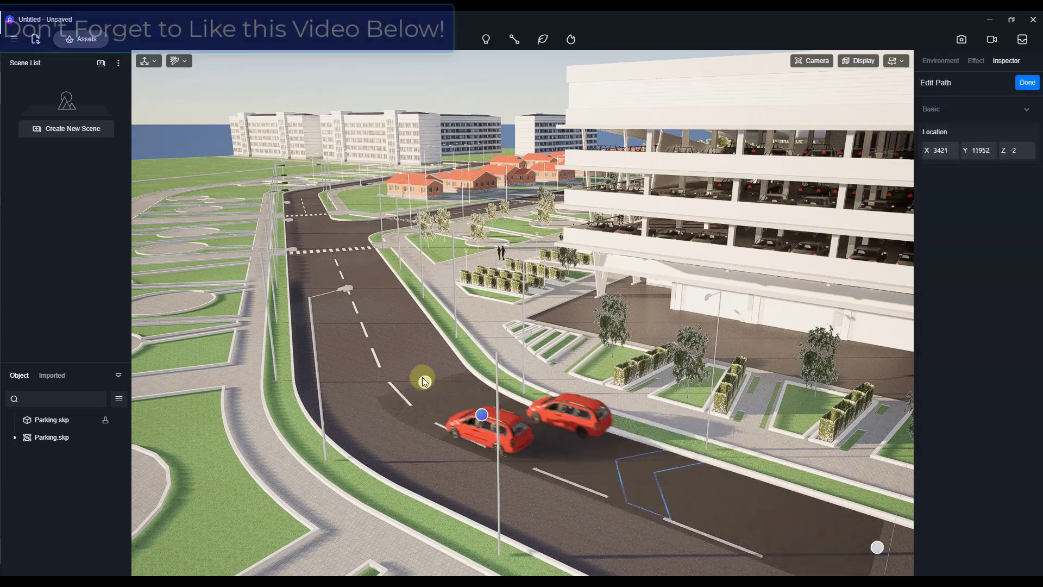
click(356, 250)
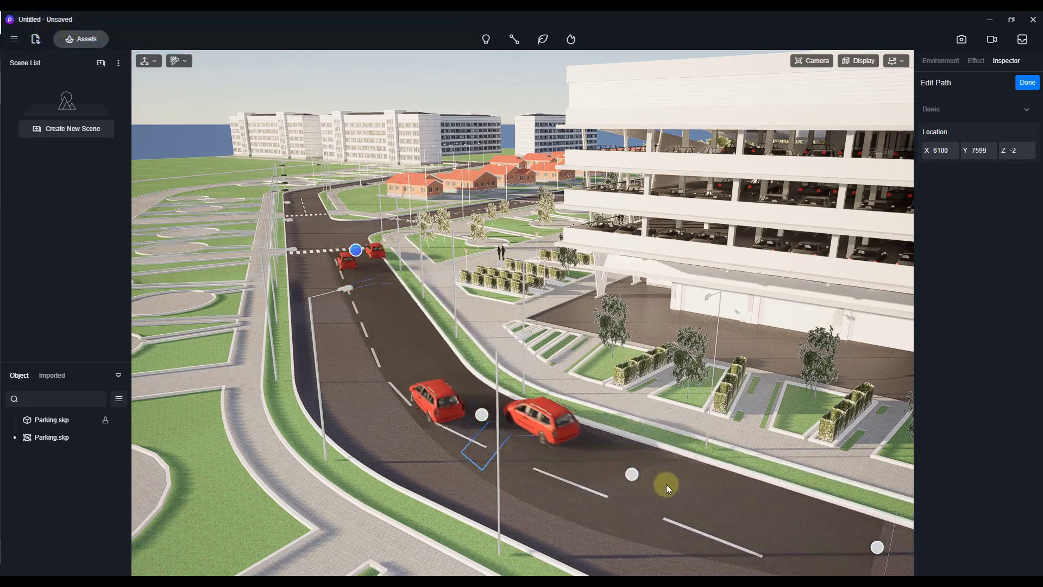
click(352, 236)
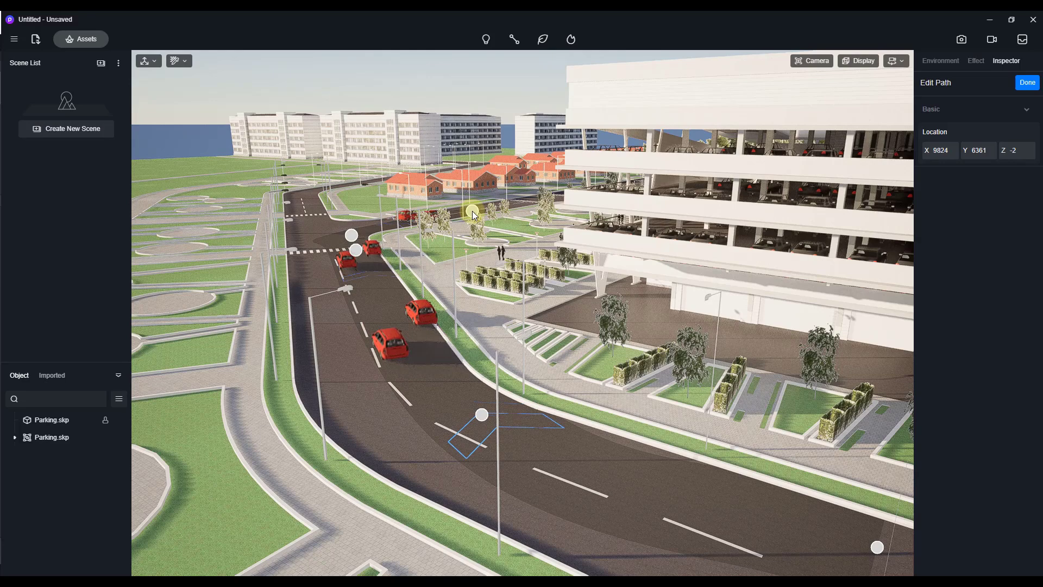
key(Escape)
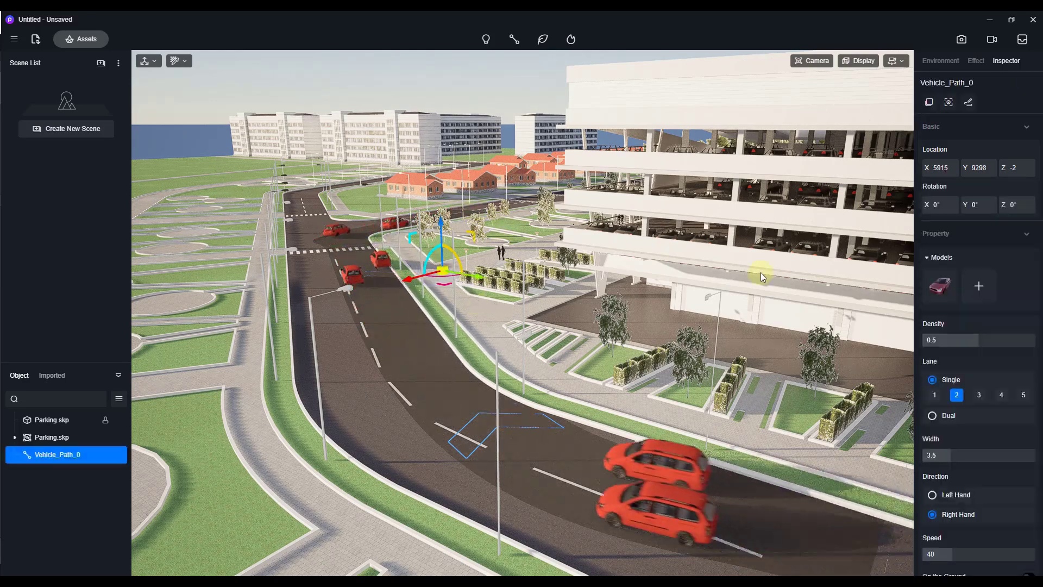
Set the vehicle path to one single-direction lane and raise its density to 0.66.
click(934, 394)
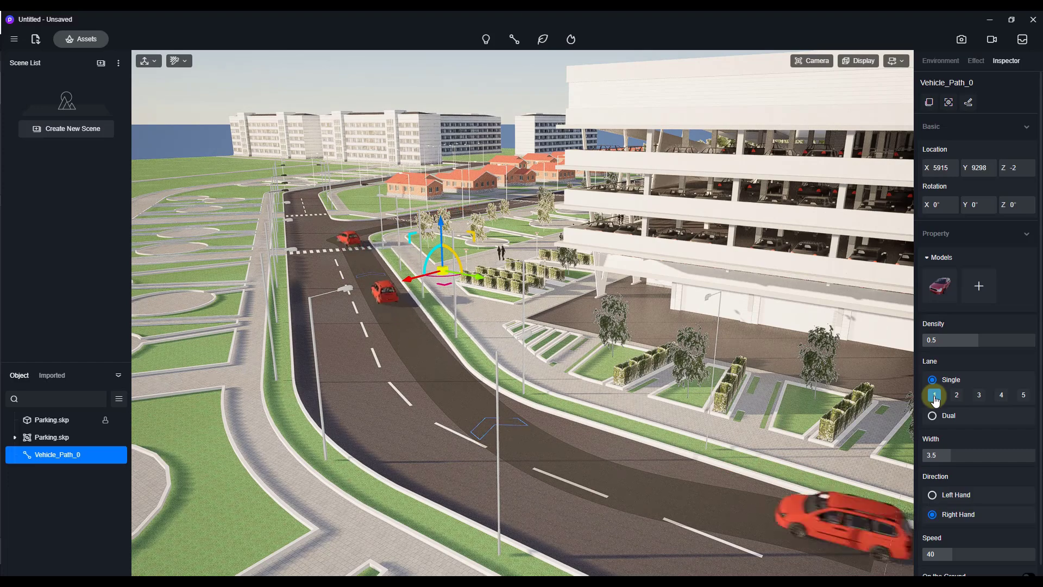
click(555, 468)
click(453, 393)
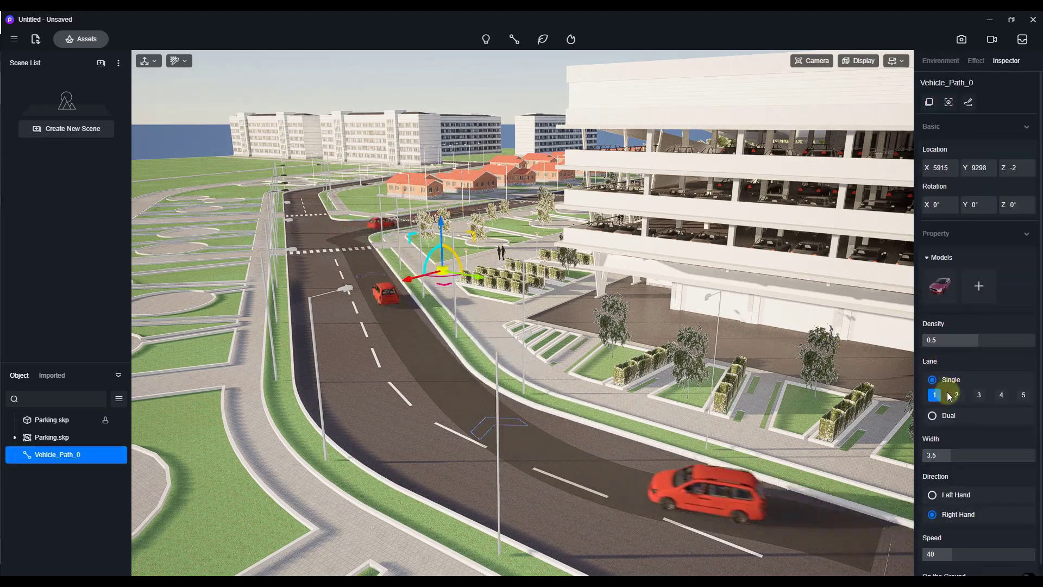
mouse_move(977, 342)
mouse_down()
mouse_move(1005, 342)
mouse_move(993, 342)
mouse_up()
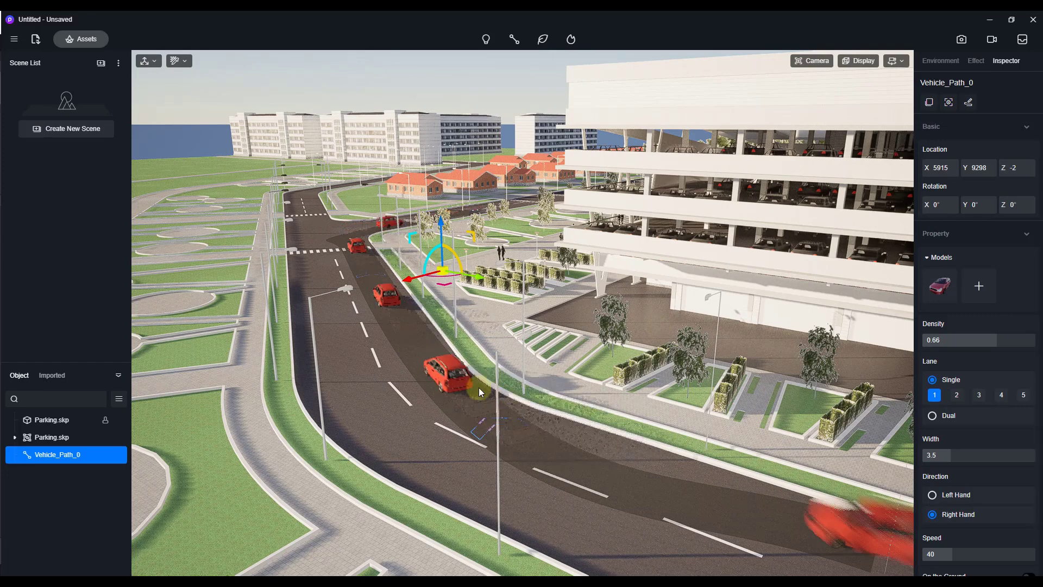
click(444, 387)
click(403, 313)
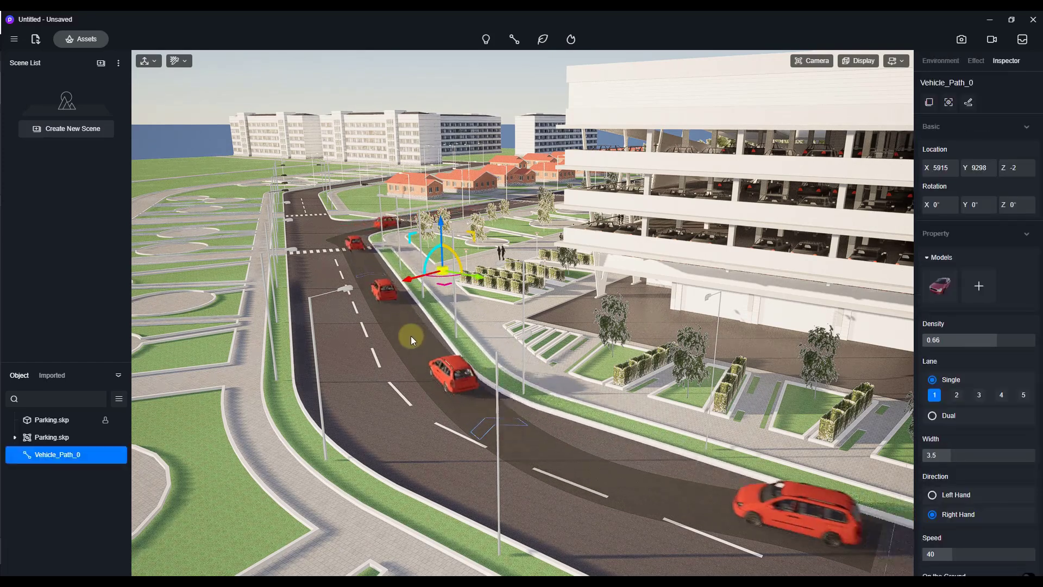
Edit the vehicle path, shifting its start, bend, crosswalk and end points to follow the middle of the road.
click(970, 102)
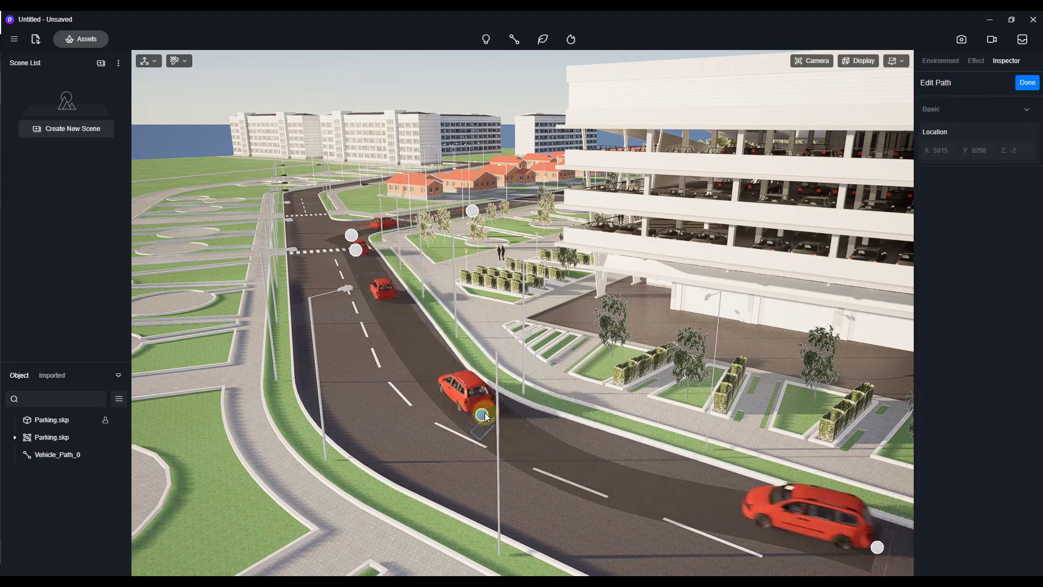
drag(481, 414, 449, 426)
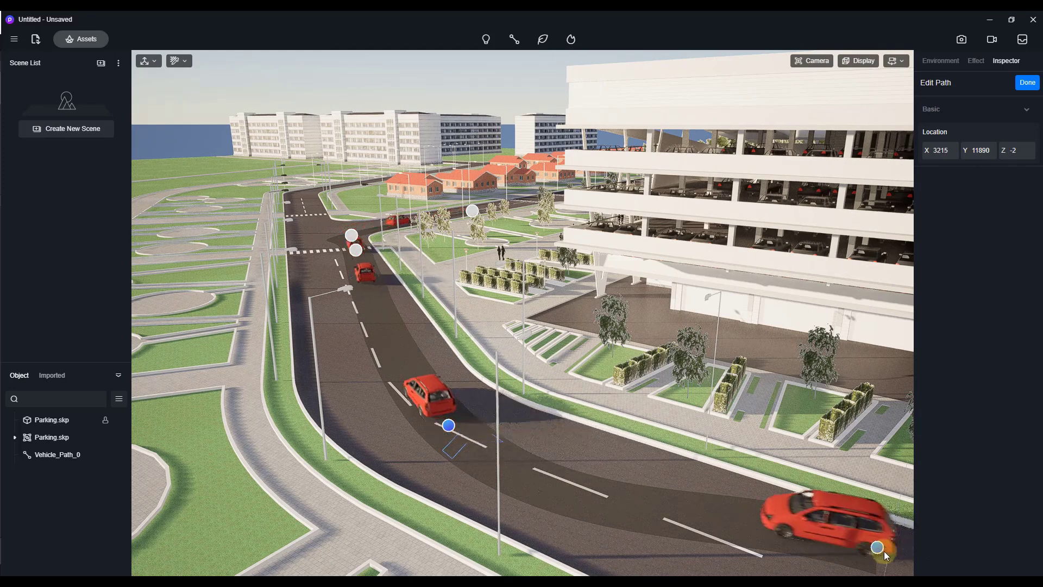
drag(871, 560, 764, 559)
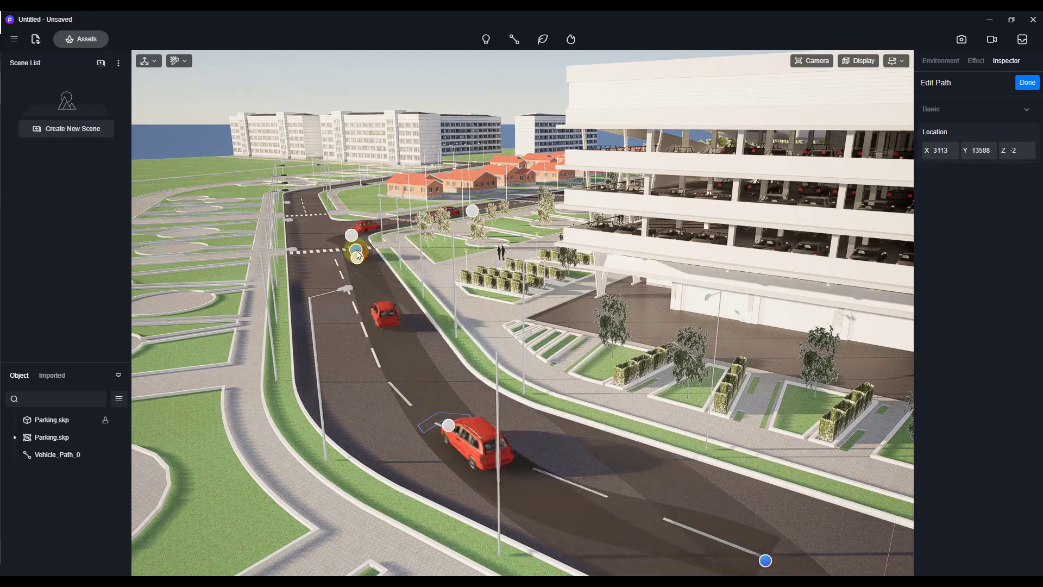
drag(355, 250, 340, 263)
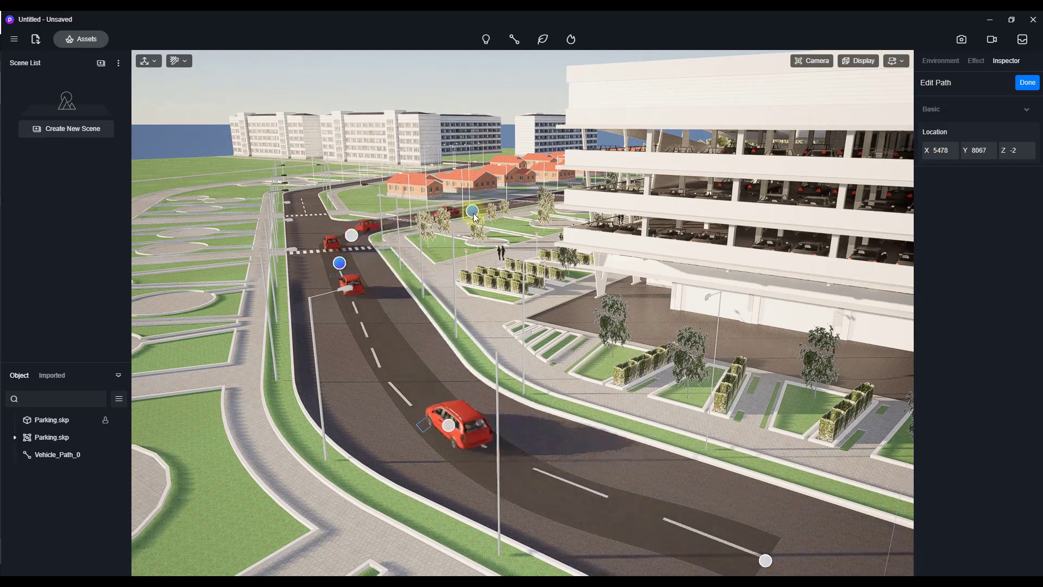
drag(472, 213, 467, 210)
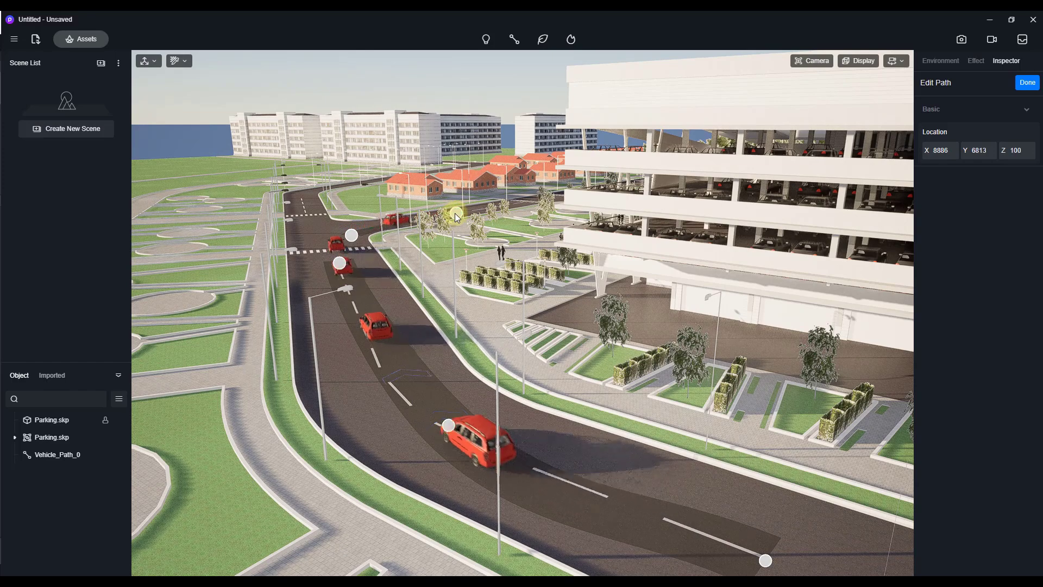
click(1026, 82)
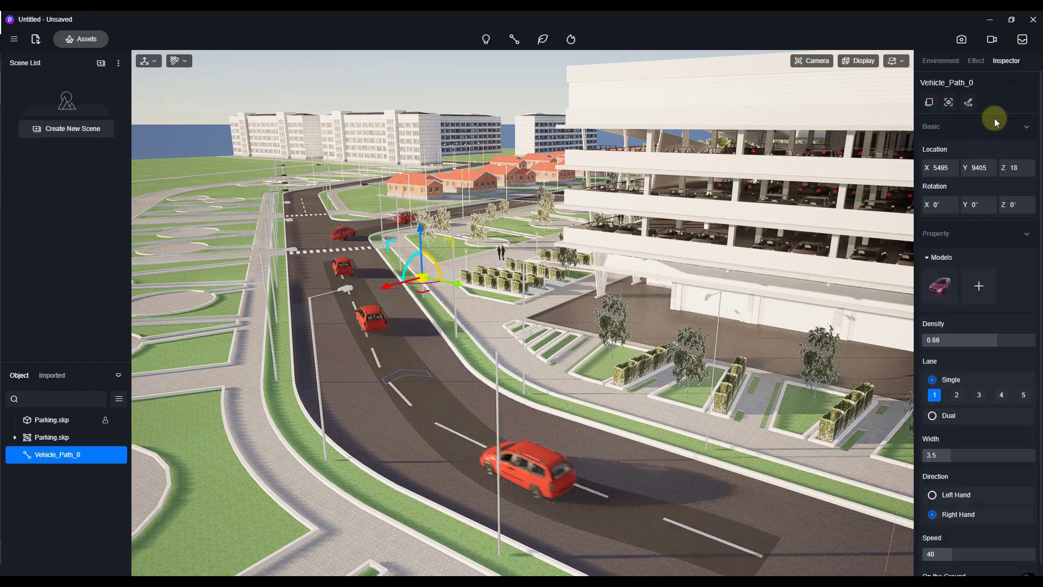
Set the vehicle path to two single-direction lanes with a width of 4.2.
click(957, 395)
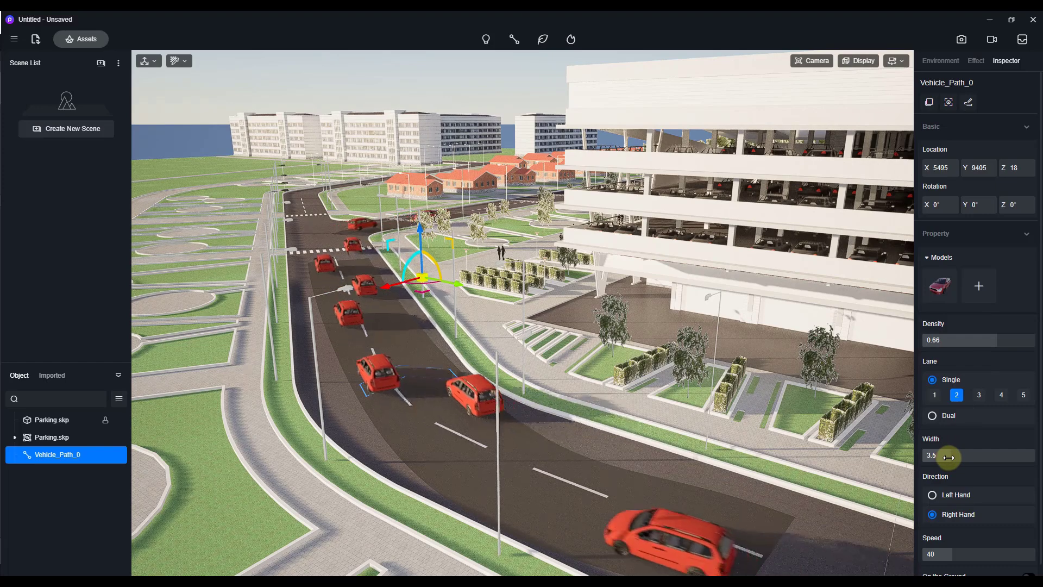
drag(957, 457, 986, 454)
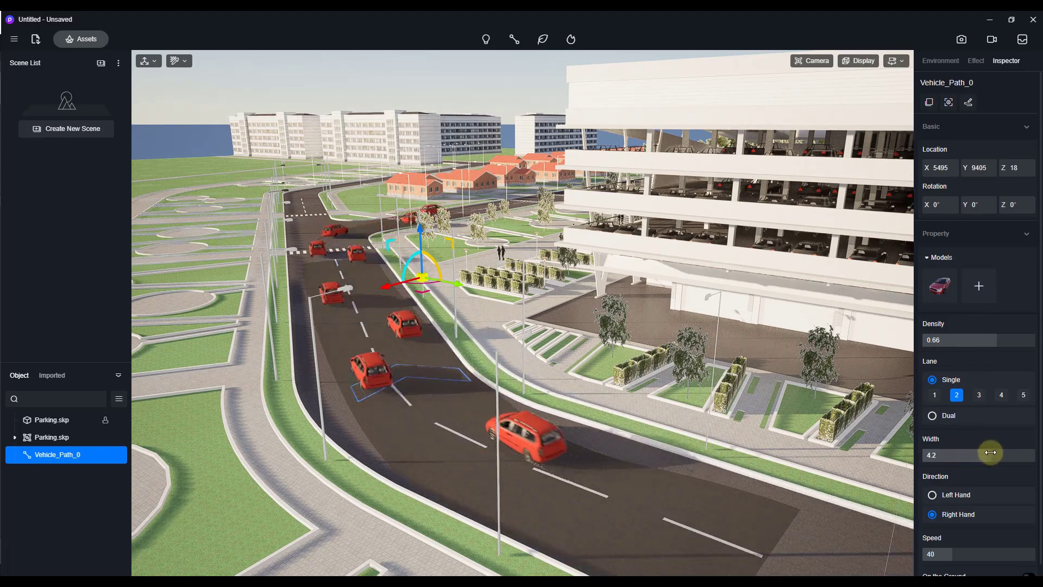
Reposition the path's bend point on the dashed centre line and add control points before and after the bend.
click(969, 103)
drag(450, 426, 426, 420)
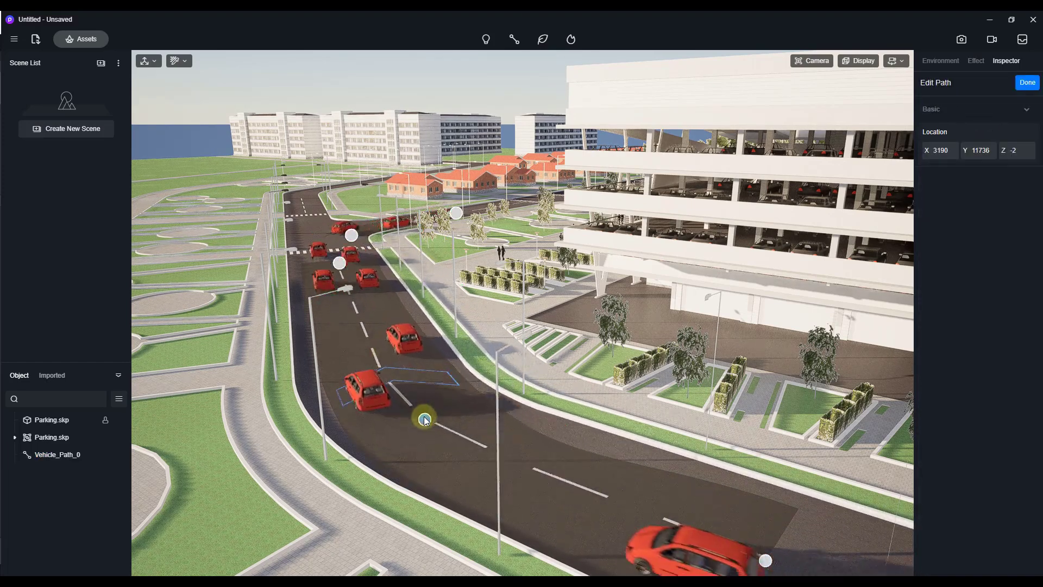
click(358, 312)
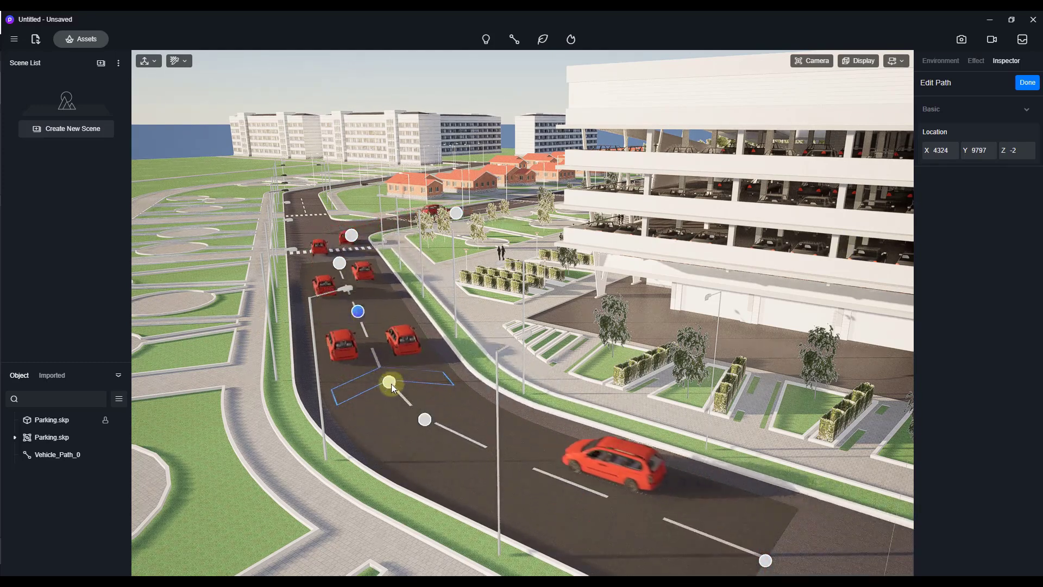
click(603, 496)
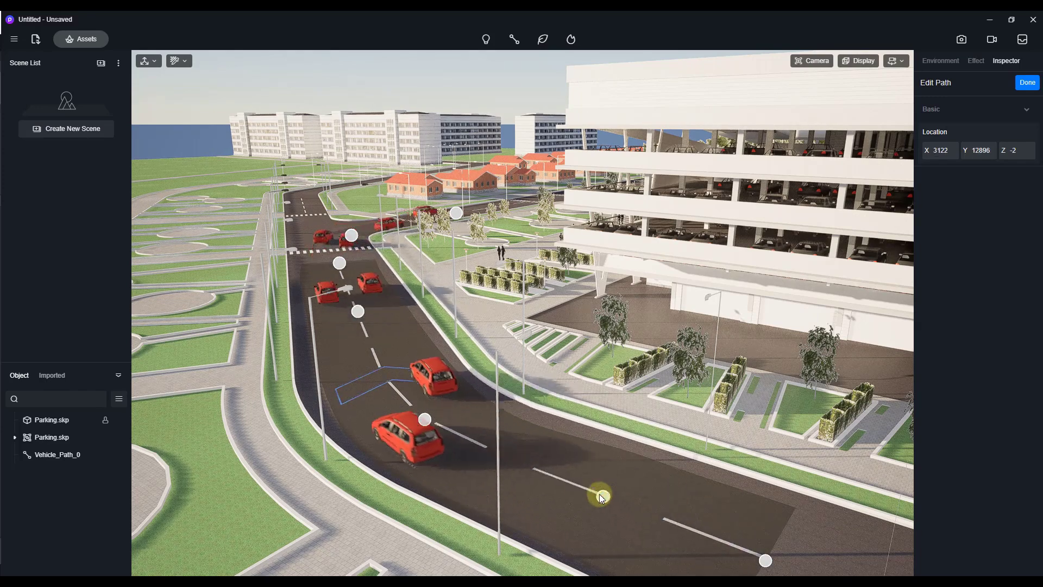
mouse_move(601, 500)
mouse_down()
mouse_move(615, 481)
mouse_move(612, 495)
mouse_up()
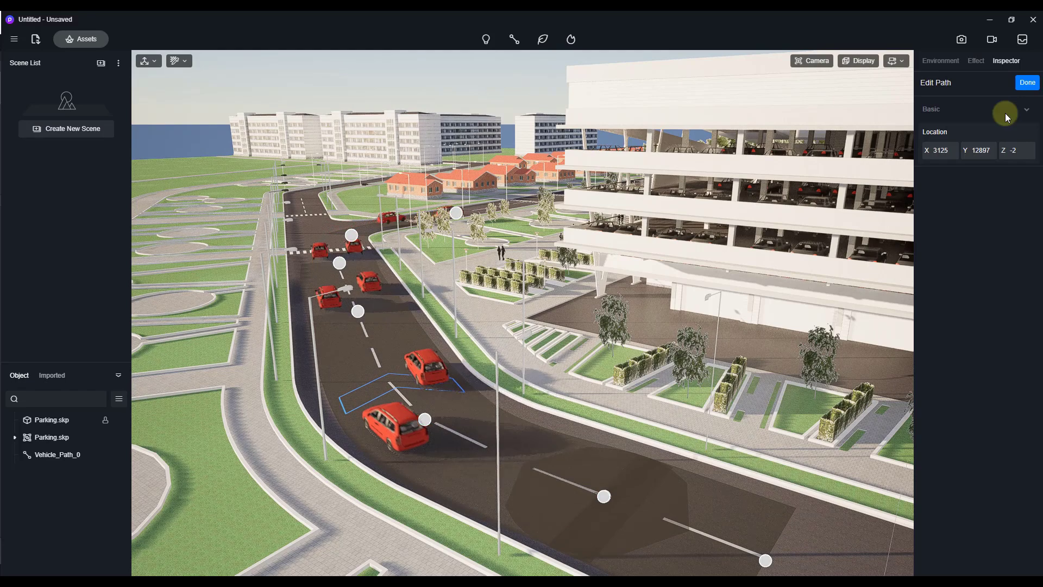
Delete the duplicate control point on the foreground stretch of the path and finish editing the path.
click(603, 496)
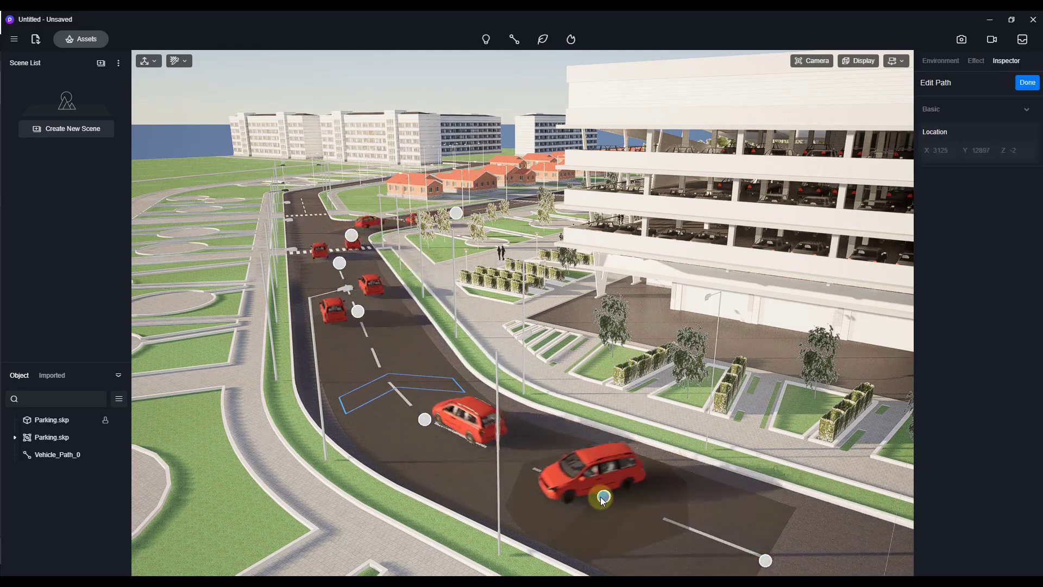
click(977, 115)
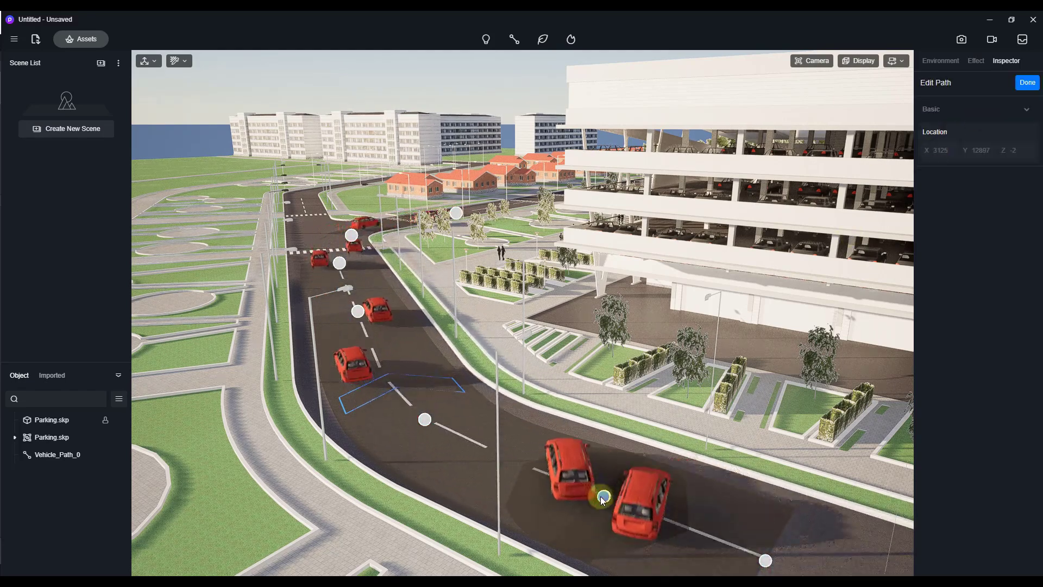
click(602, 496)
key(Delete)
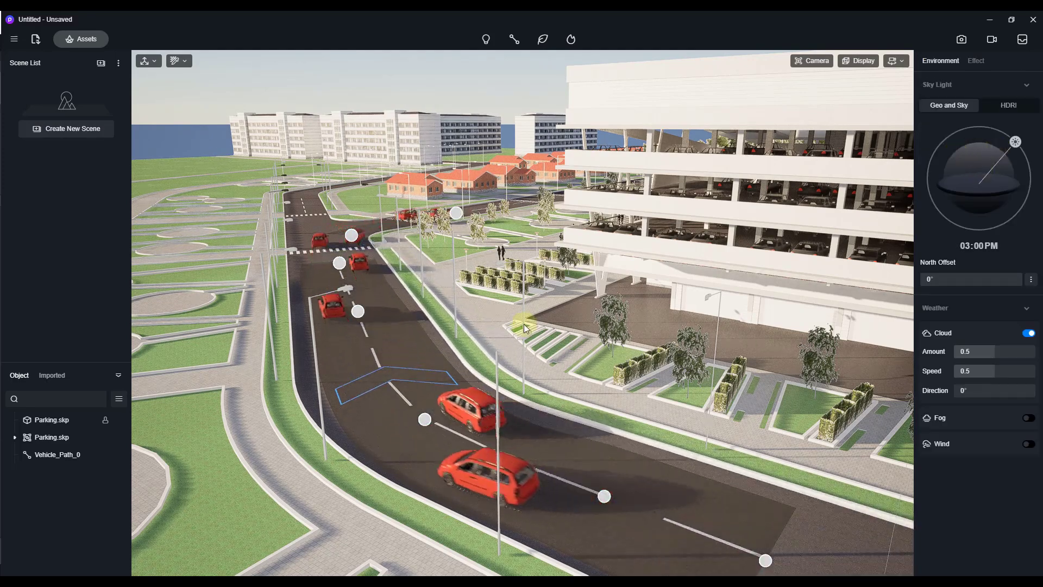
click(388, 258)
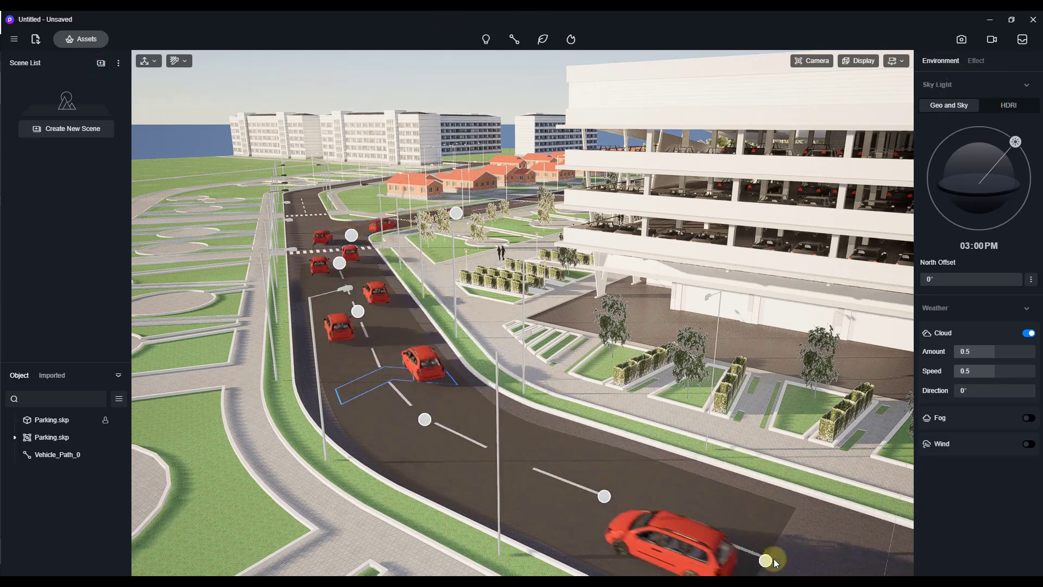
key(Escape)
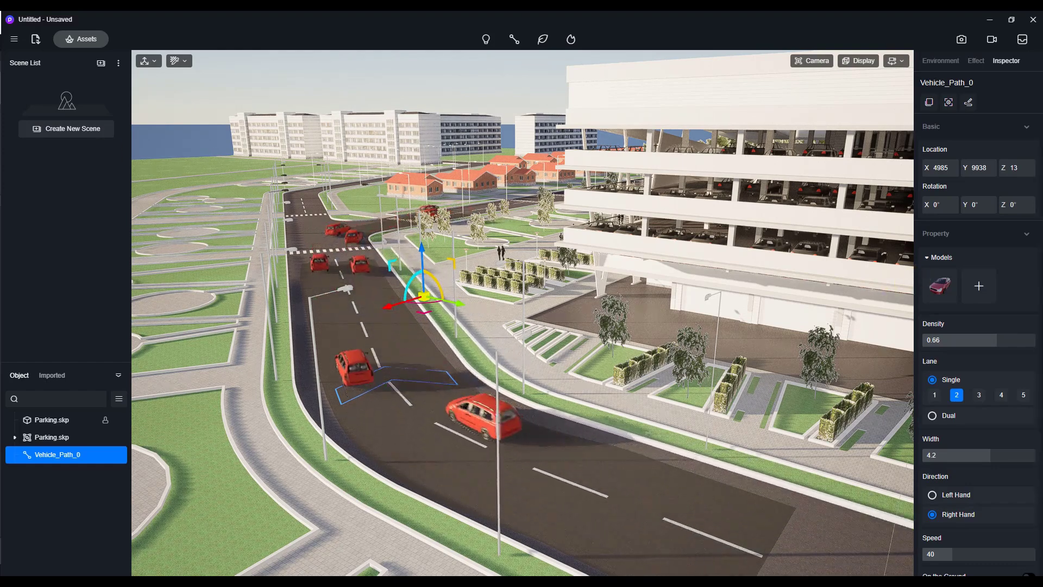
Add Car 10 from the asset library as a second model on the vehicle path and close the library.
drag(0, 113, 257, 67)
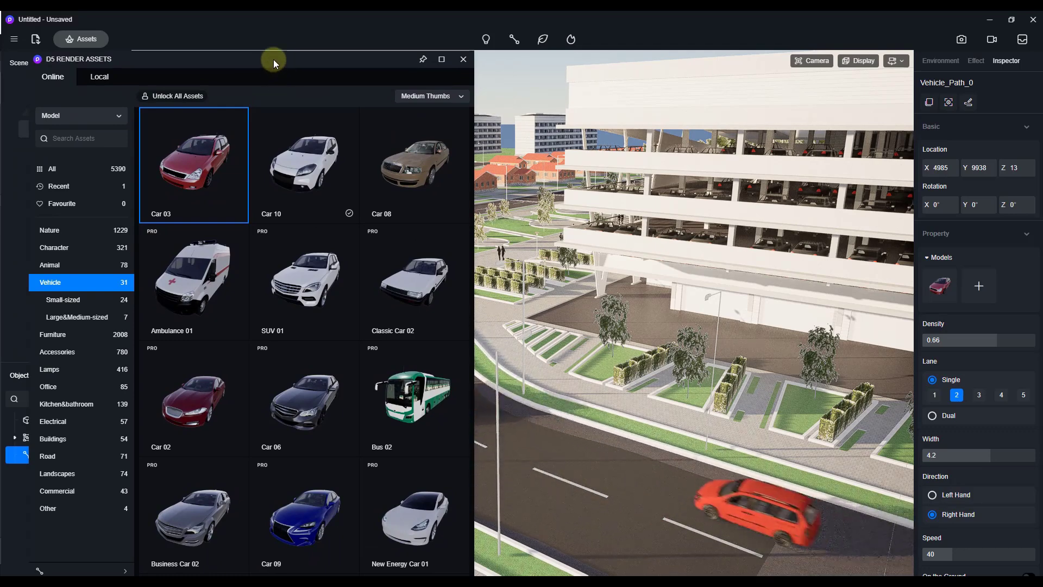
click(984, 289)
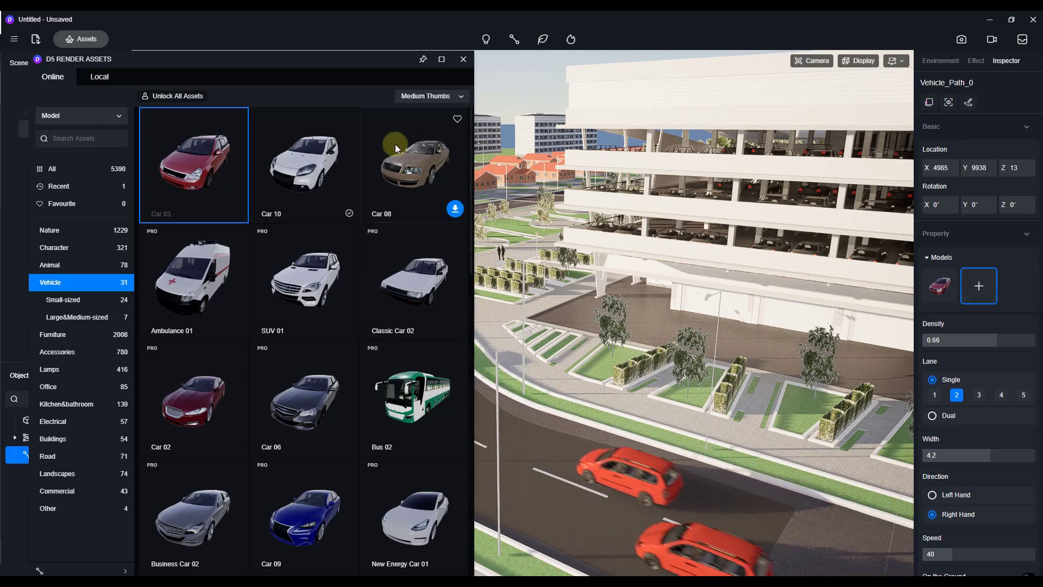
click(299, 165)
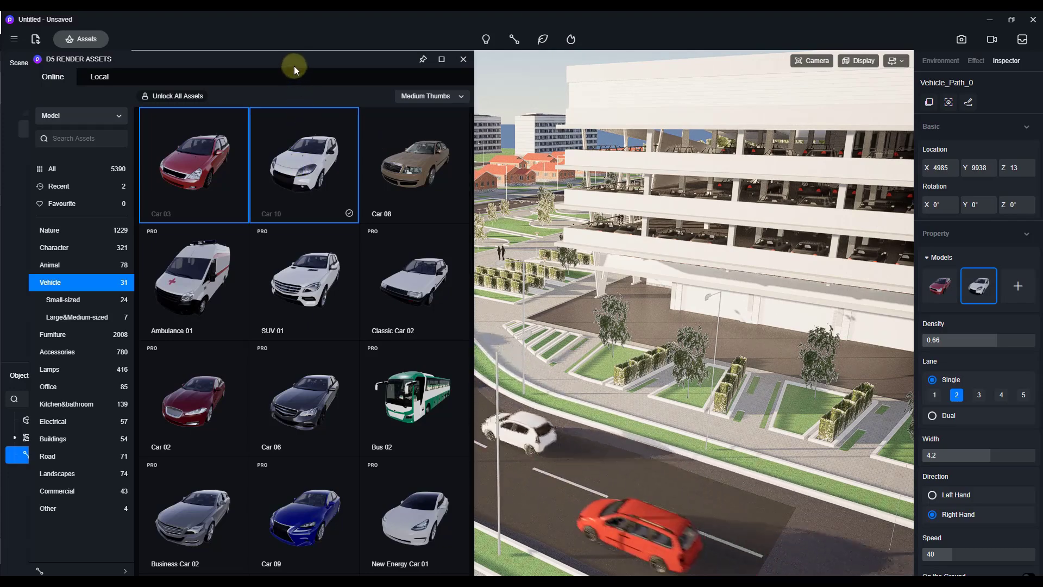
click(462, 59)
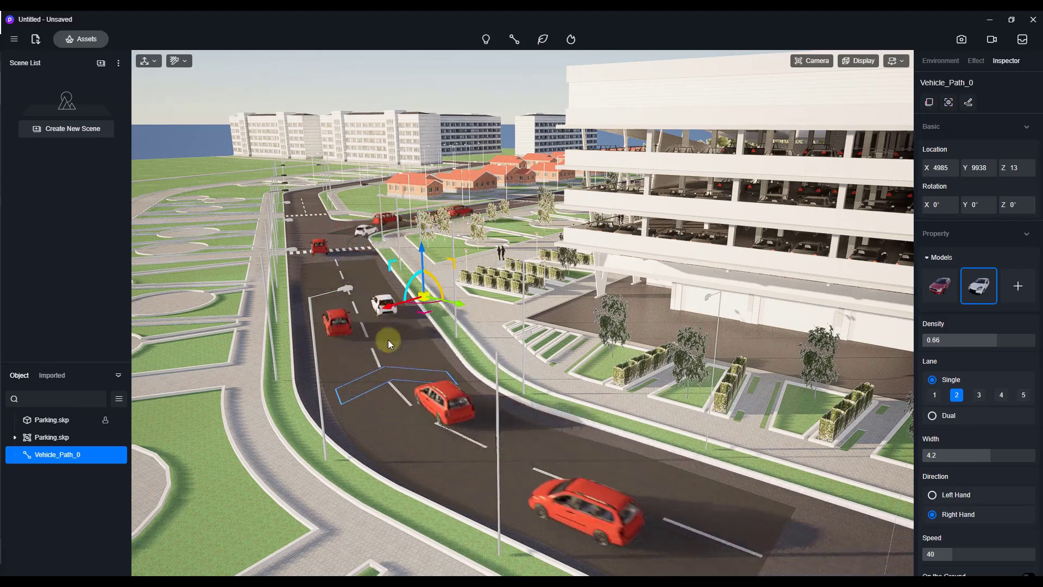
Try the left-hand direction on the vehicle path, restore right-hand, and set the speed to 35.
scroll(987, 387, down, 1)
click(933, 483)
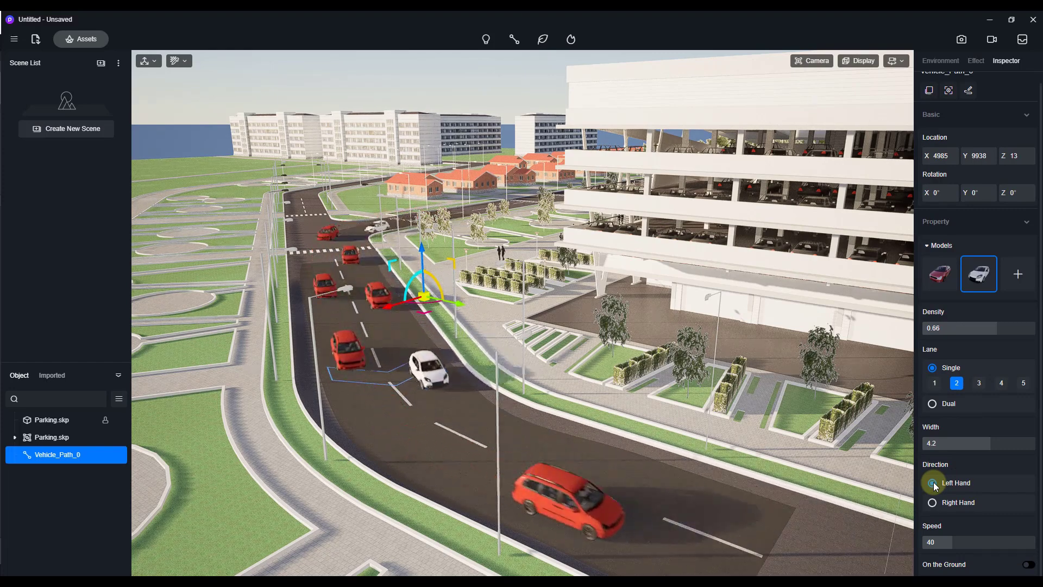
click(932, 502)
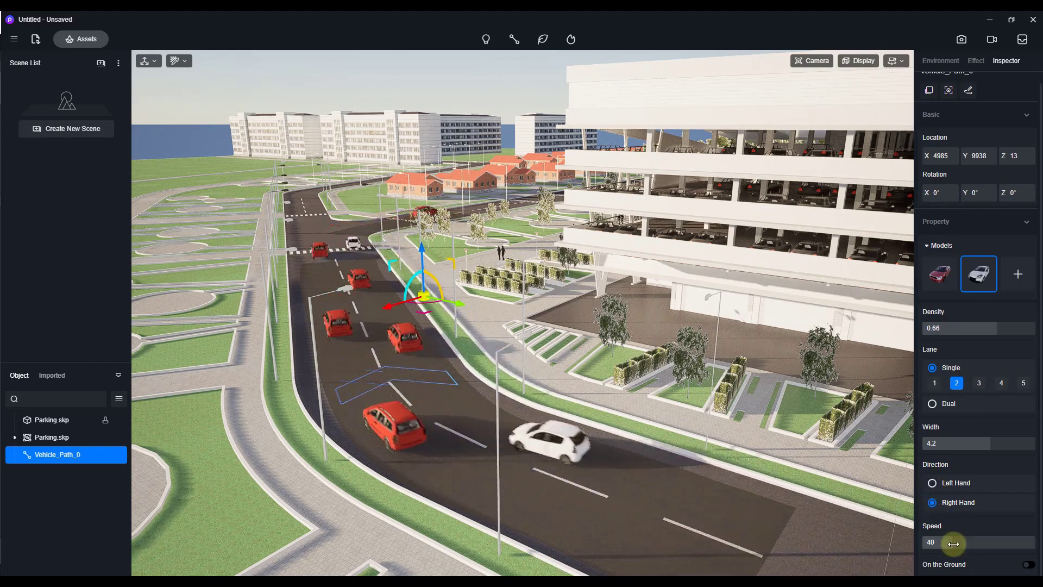
mouse_move(953, 543)
mouse_down()
mouse_move(1000, 544)
mouse_move(970, 544)
mouse_up()
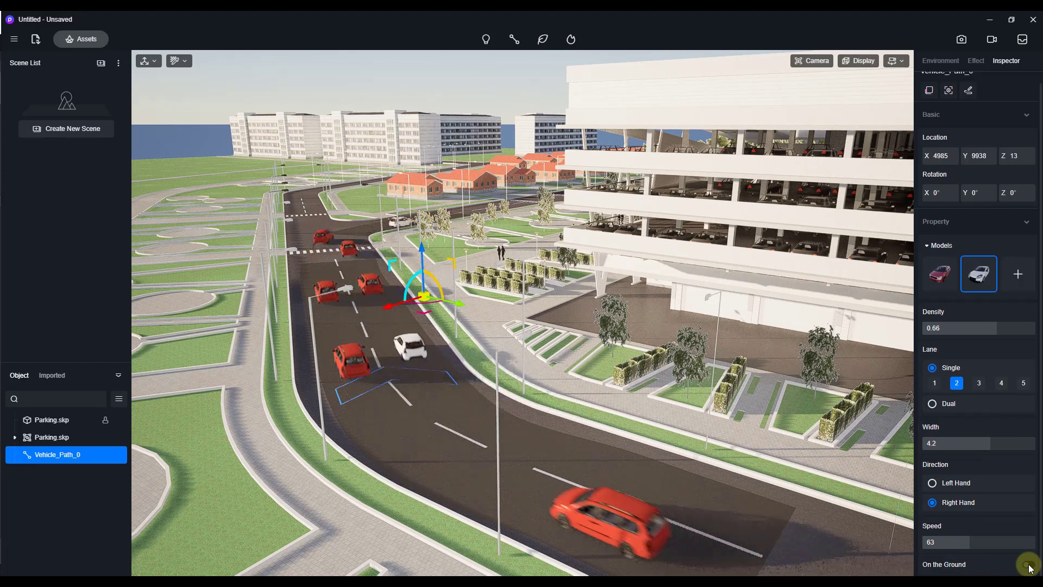
drag(965, 543, 949, 543)
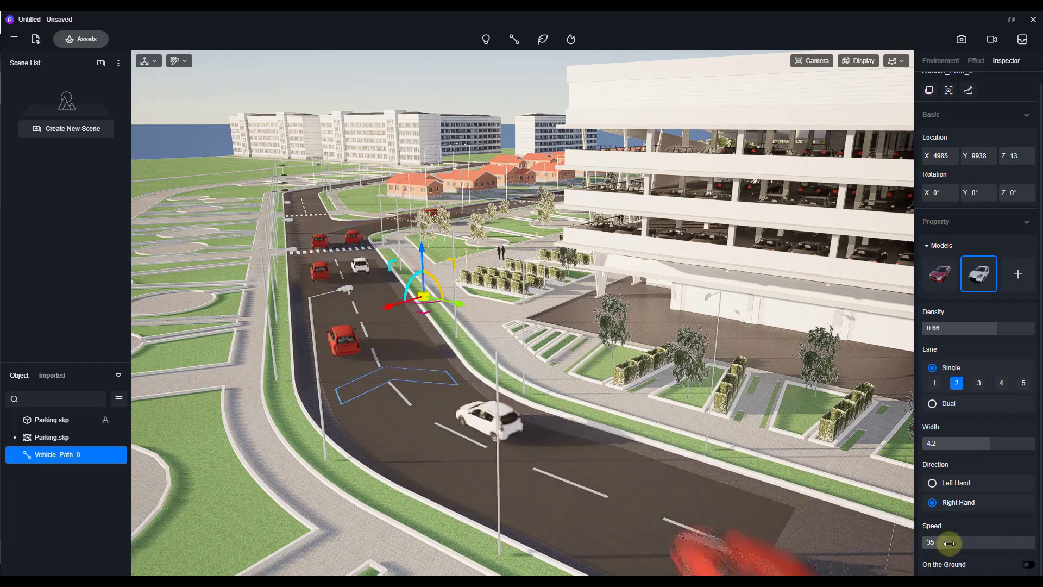
click(1029, 566)
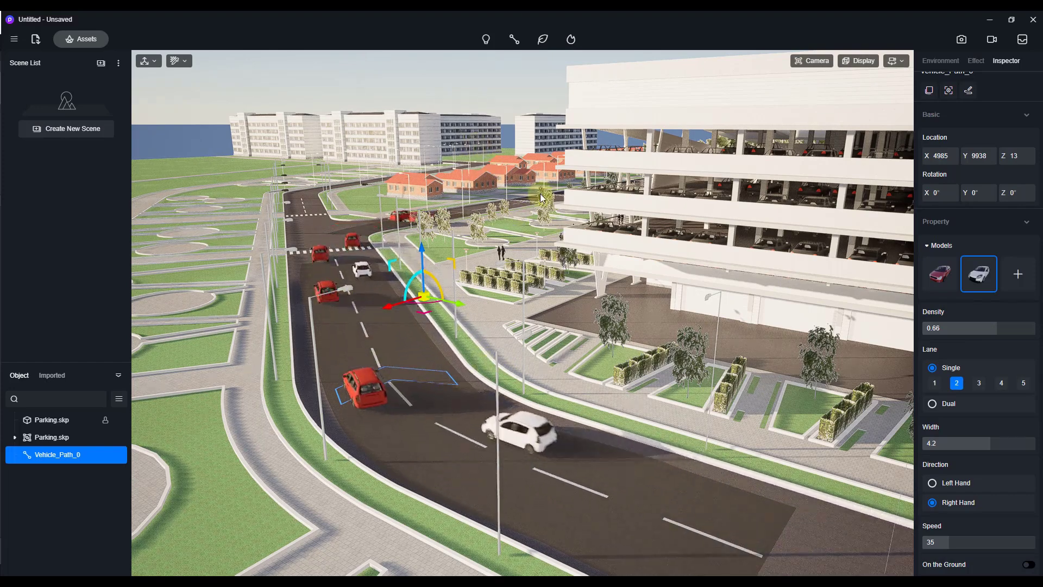
Start a character path and choose the Nathan Walking asset from the Character library as its model.
click(513, 40)
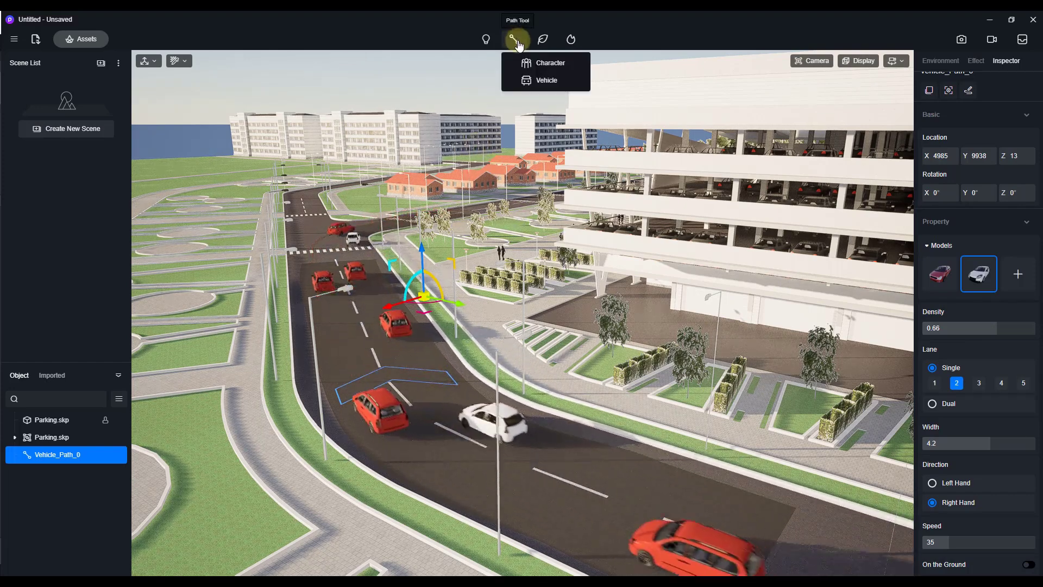
click(496, 97)
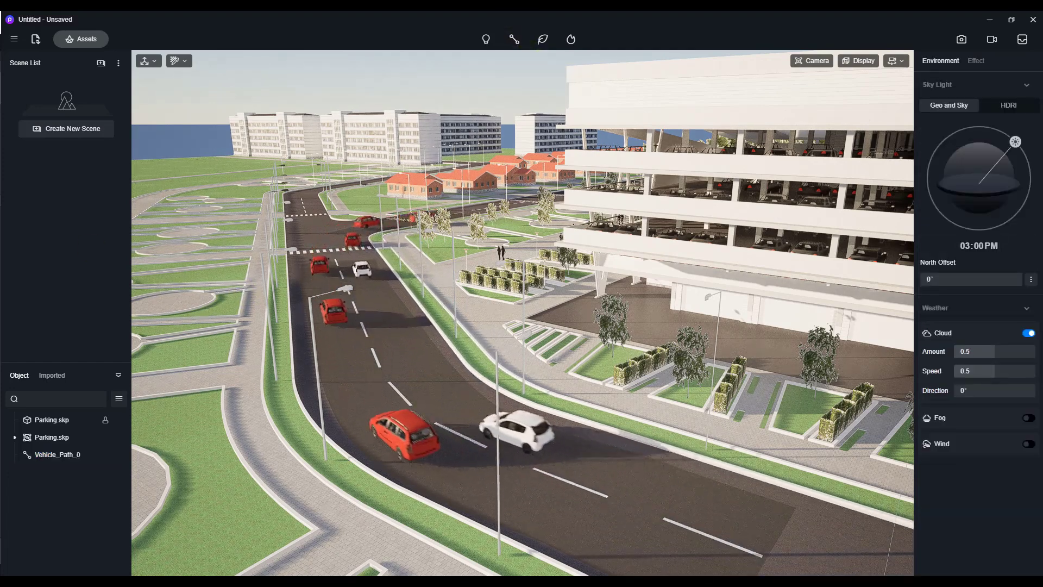
drag(0, 93, 355, 55)
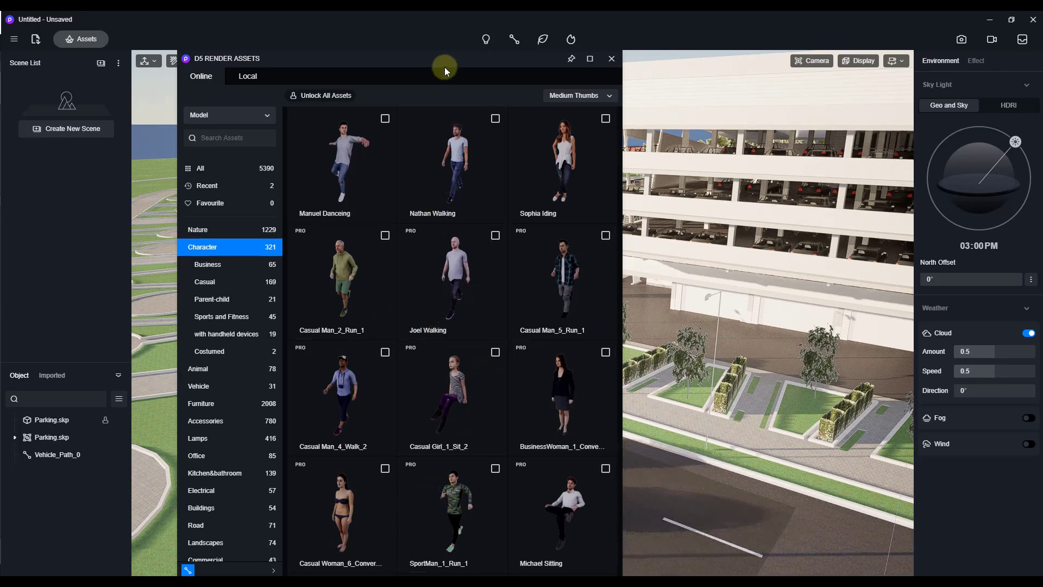
click(458, 162)
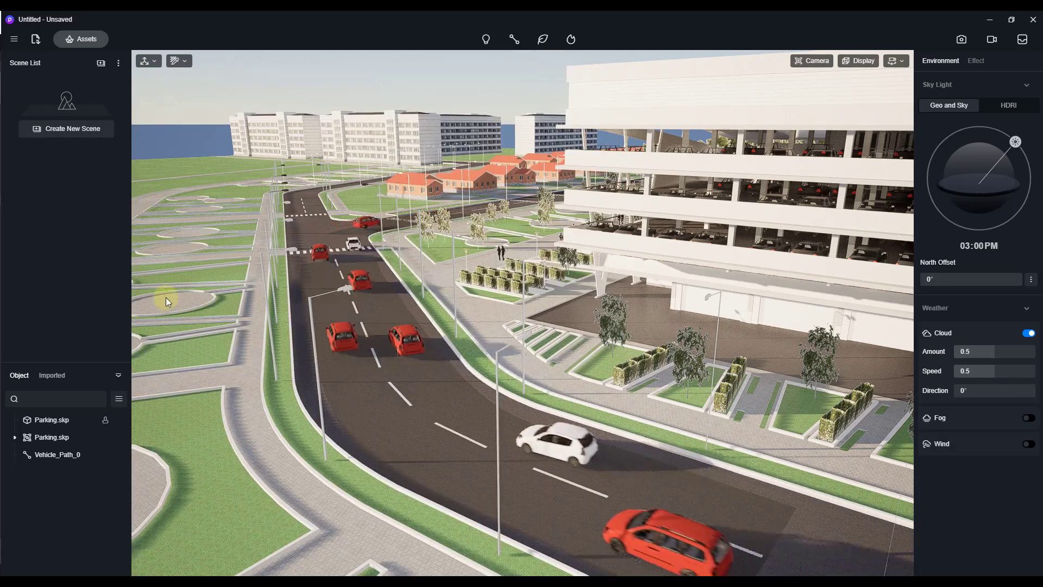
Draw the character path along the sidewalk beside the road, from the far end through the bend to the foreground paving, and finish editing.
click(265, 219)
click(241, 403)
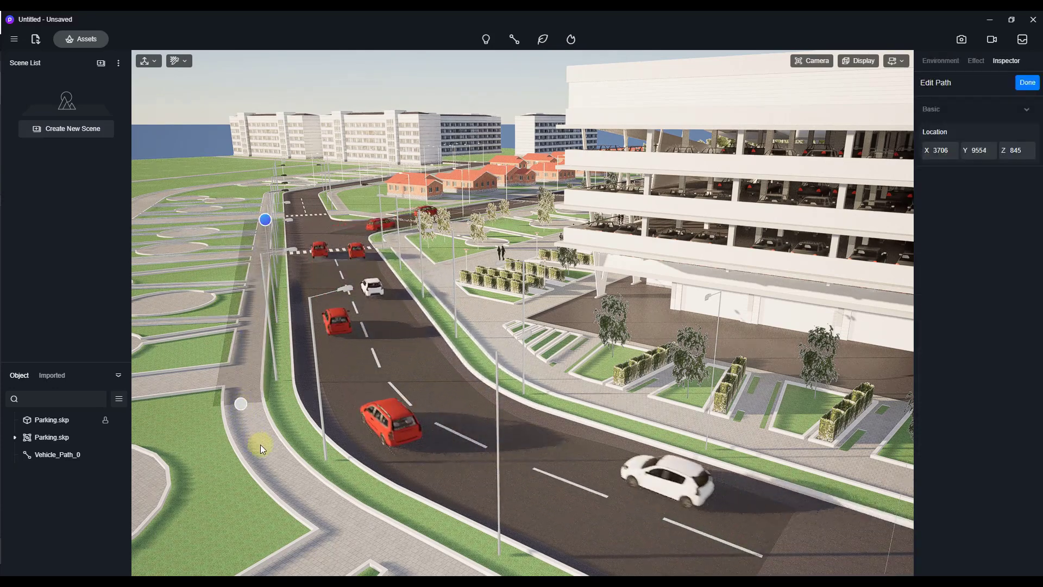
click(360, 533)
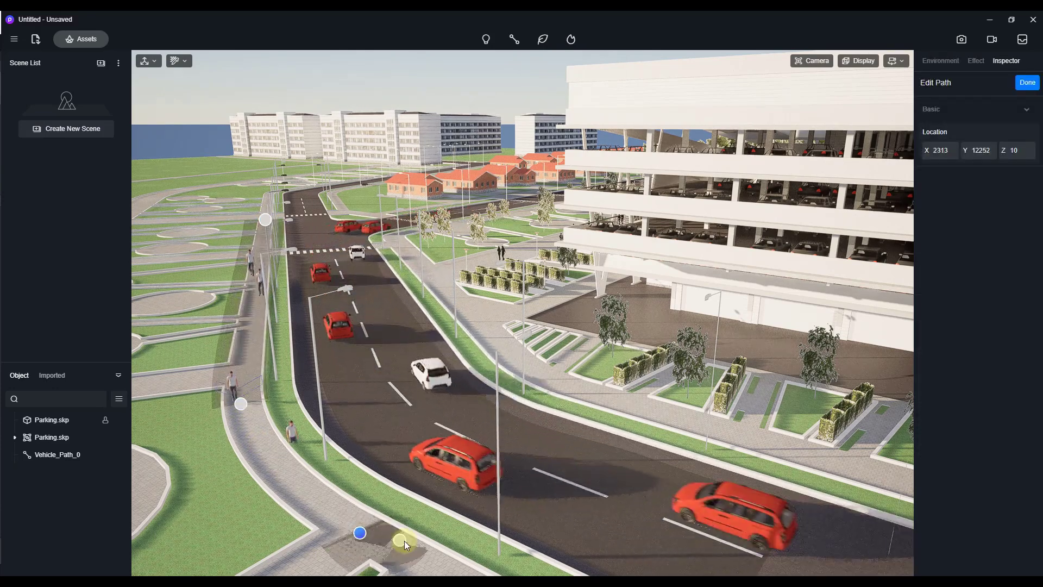
right_click(447, 566)
right_drag(265, 443, 262, 372)
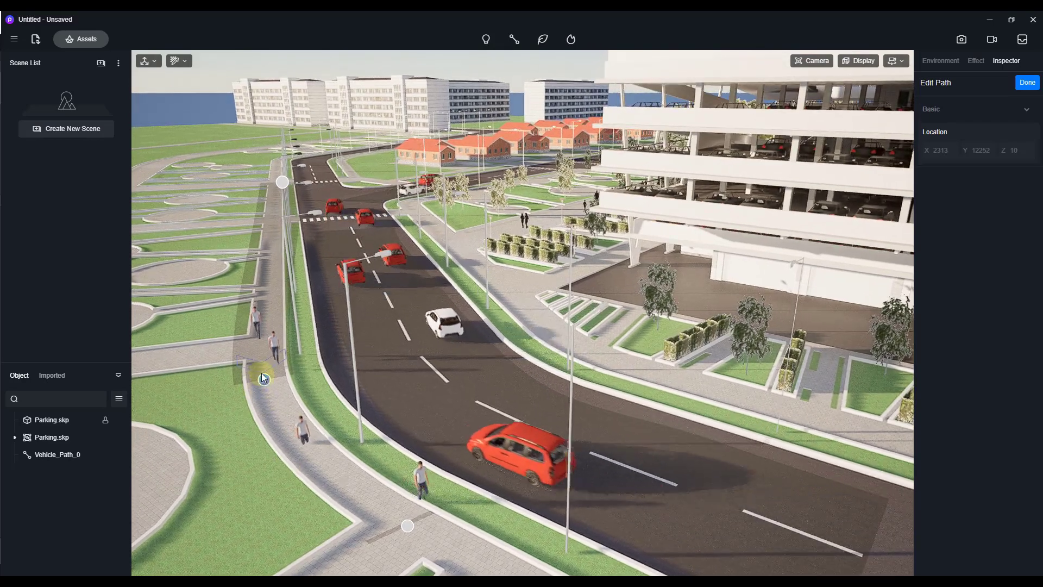
click(1028, 83)
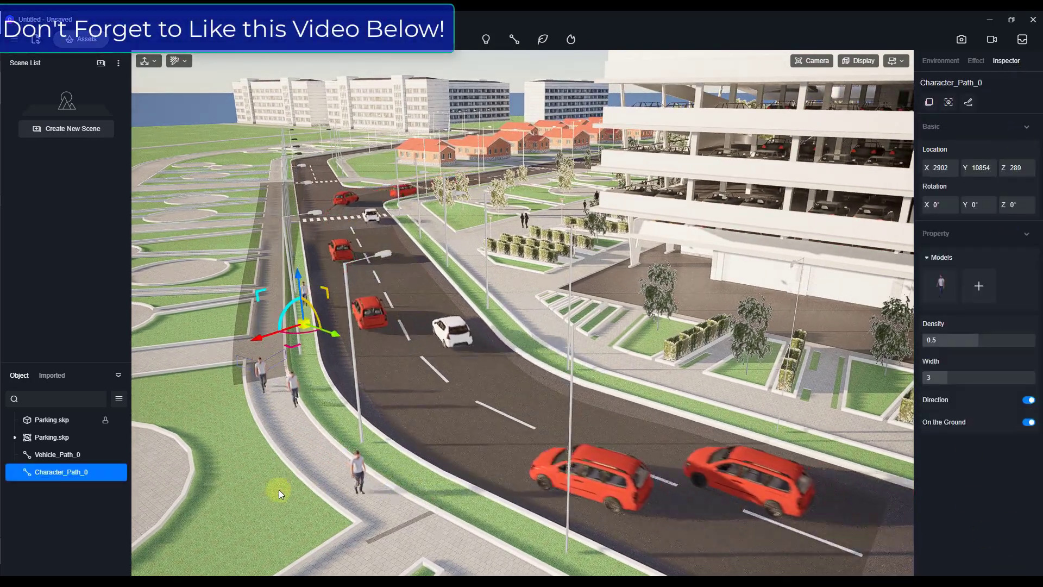
Reshape the character path to follow the sidewalk's bend with extra control points and an end point farther along the paving, and finish editing.
click(1028, 421)
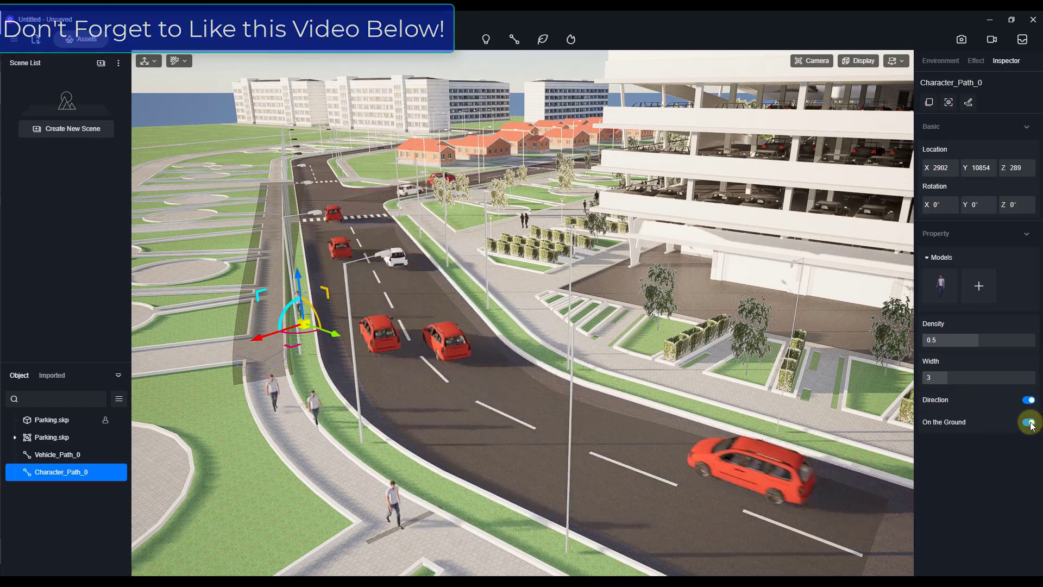
right_drag(349, 474, 331, 493)
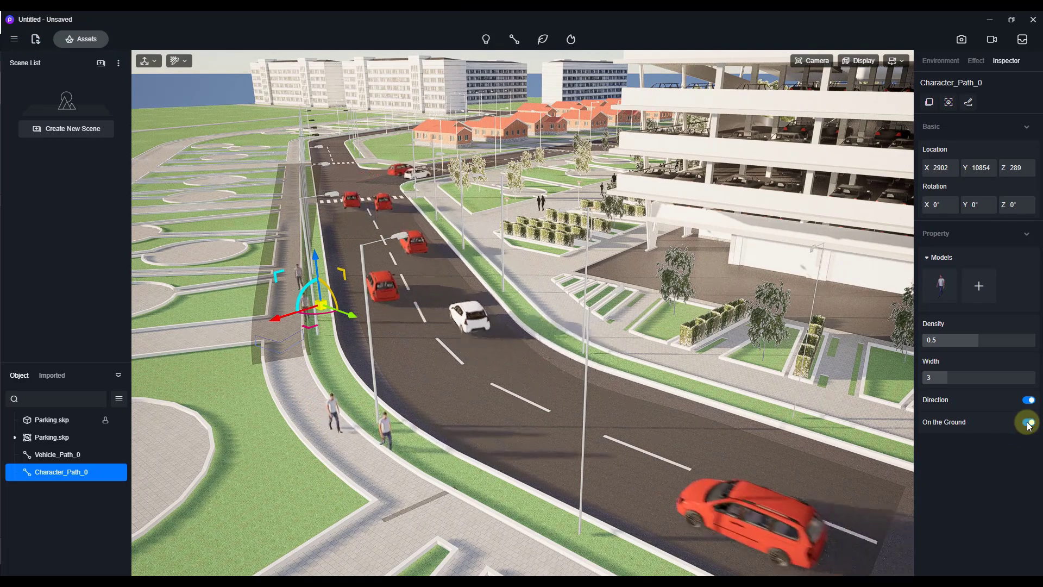
right_drag(469, 379, 482, 416)
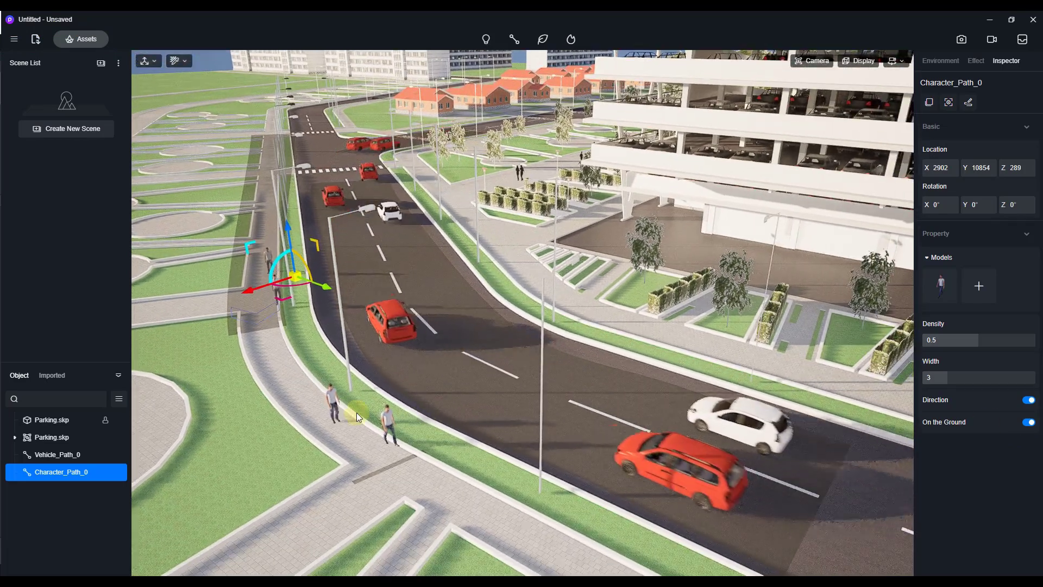
click(949, 103)
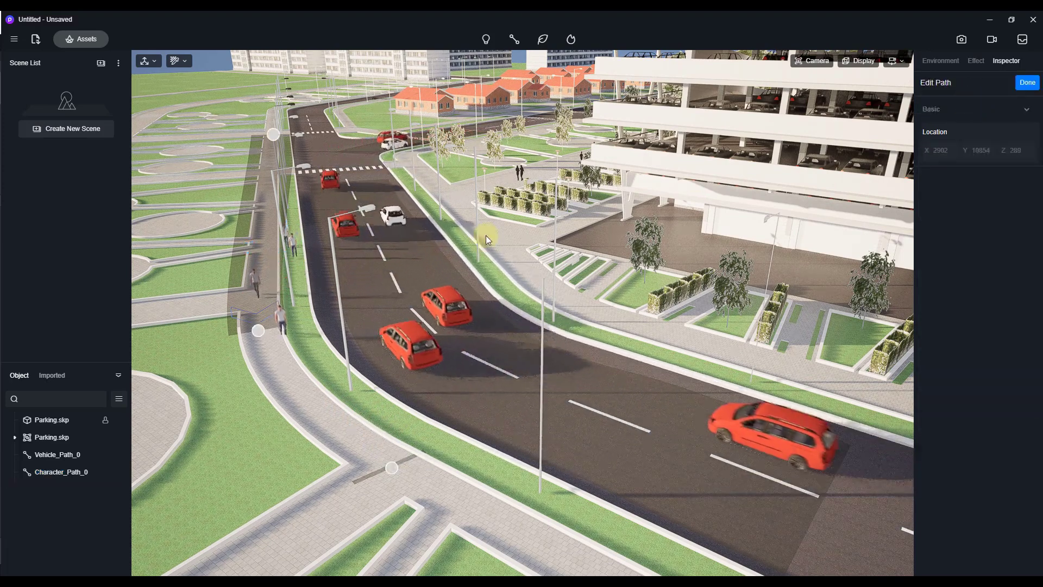
drag(392, 467, 284, 384)
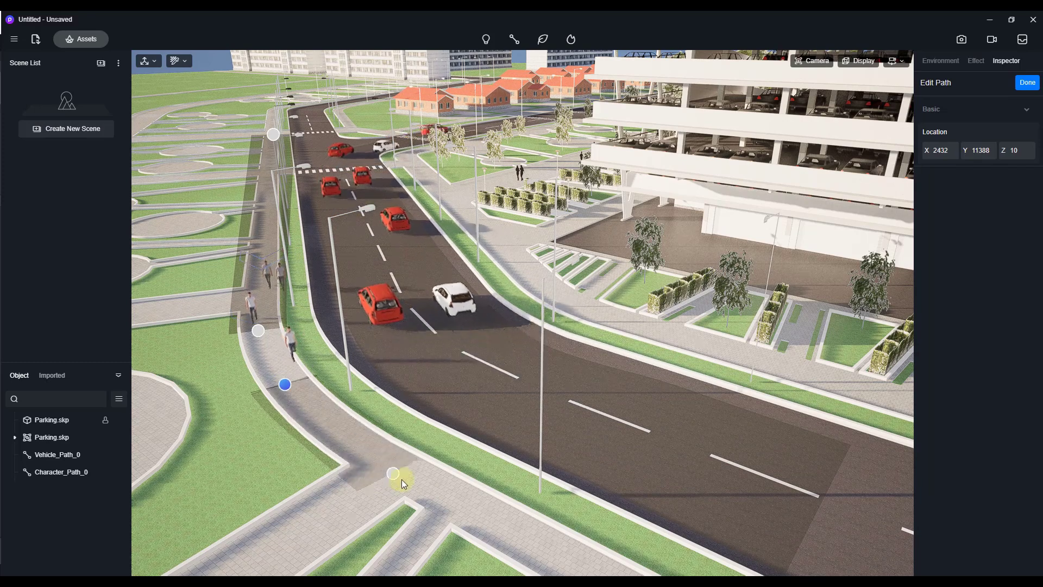
click(436, 493)
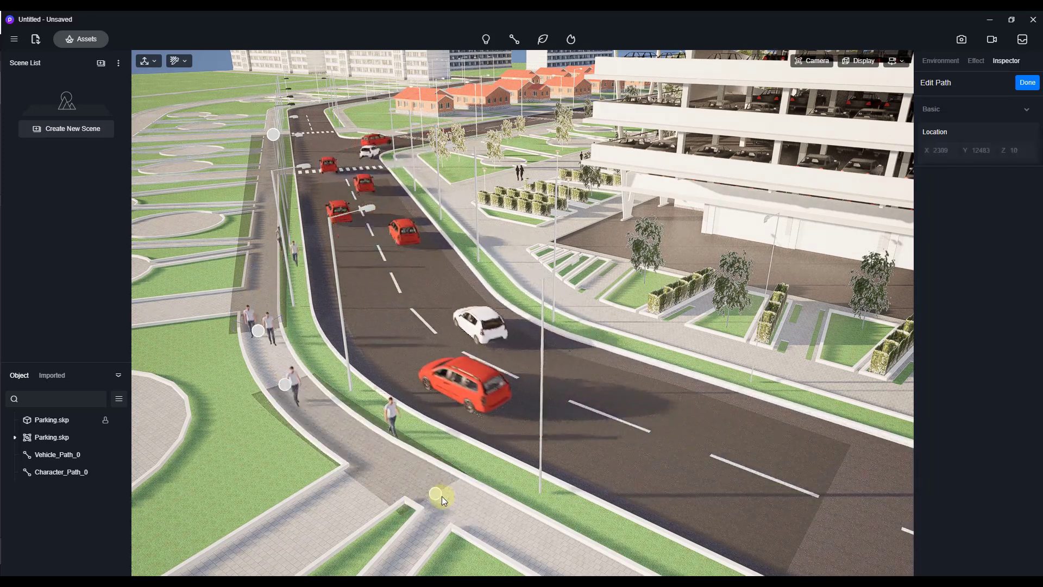
click(348, 436)
click(1027, 82)
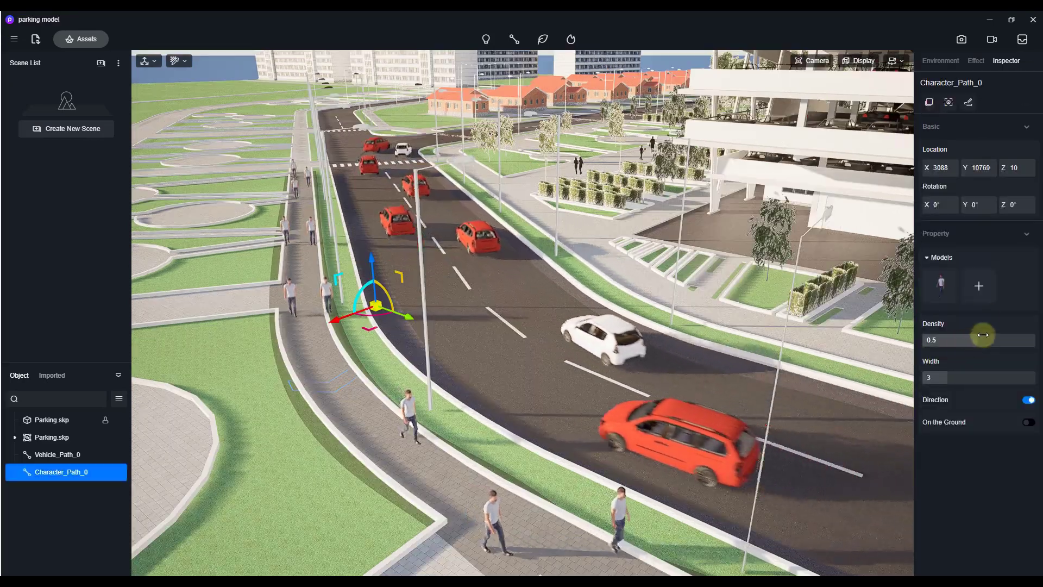
Try to add a second character model to the path from the asset library.
mouse_move(948, 272)
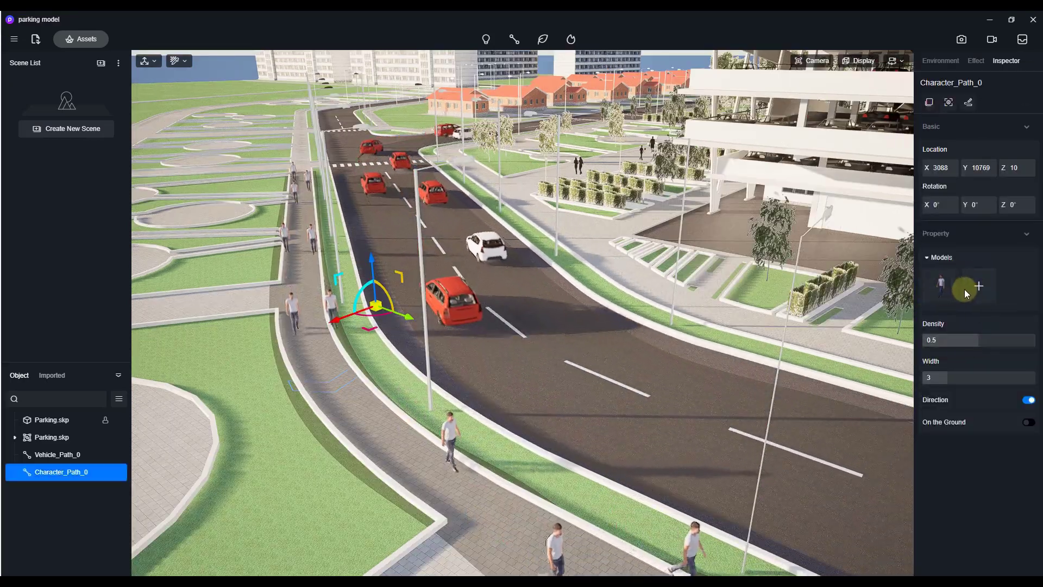
click(982, 285)
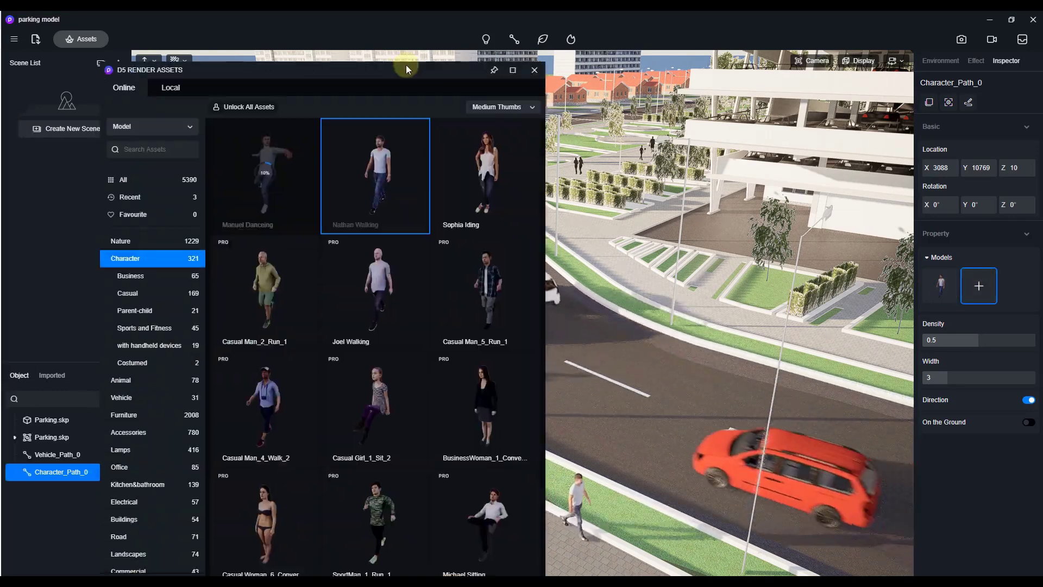
click(397, 195)
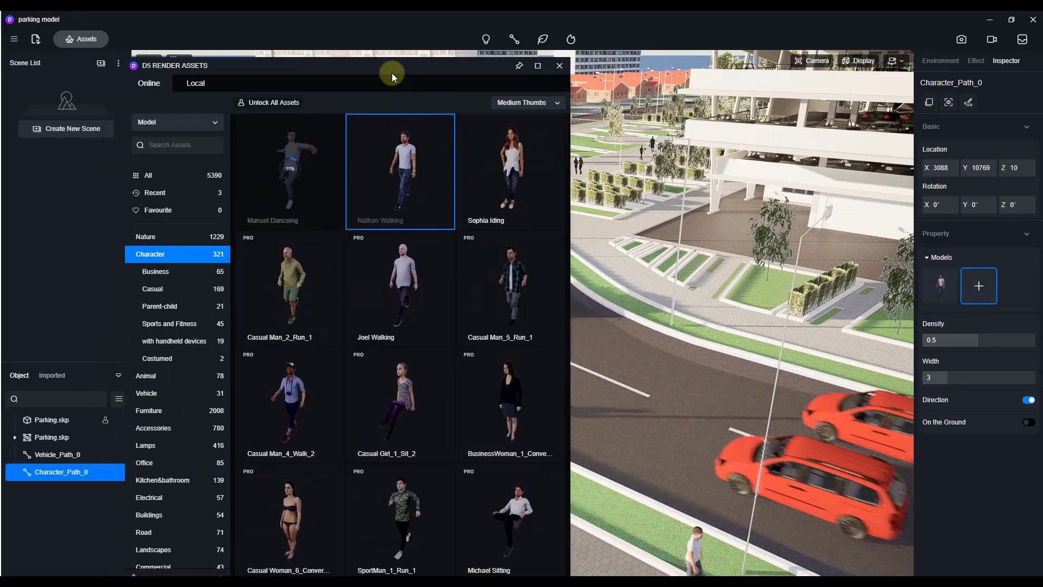
drag(393, 66, 0, 85)
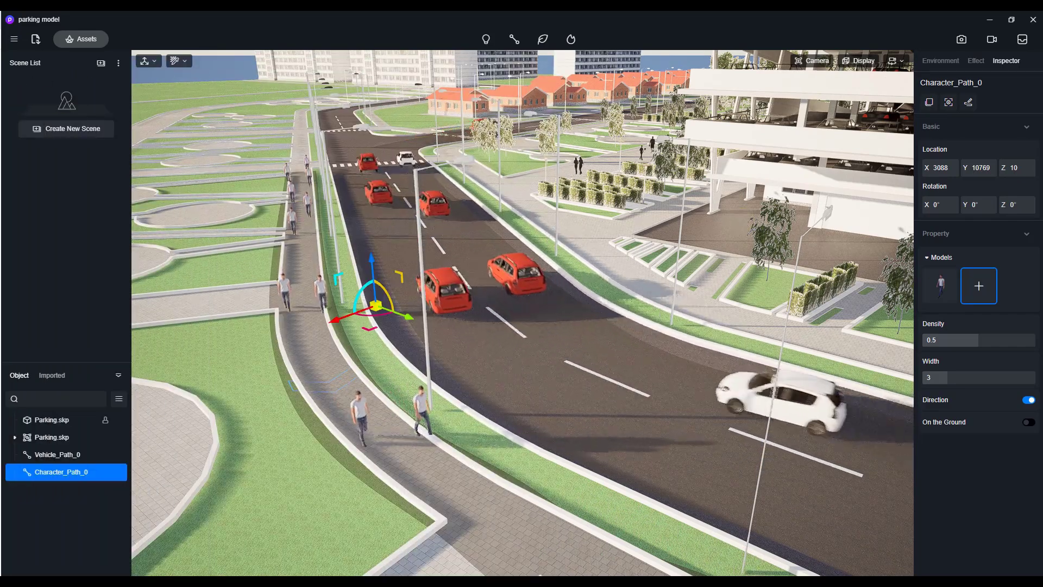
Set the character path's width to 1.52 and turn on the On the Ground option.
drag(951, 379, 929, 379)
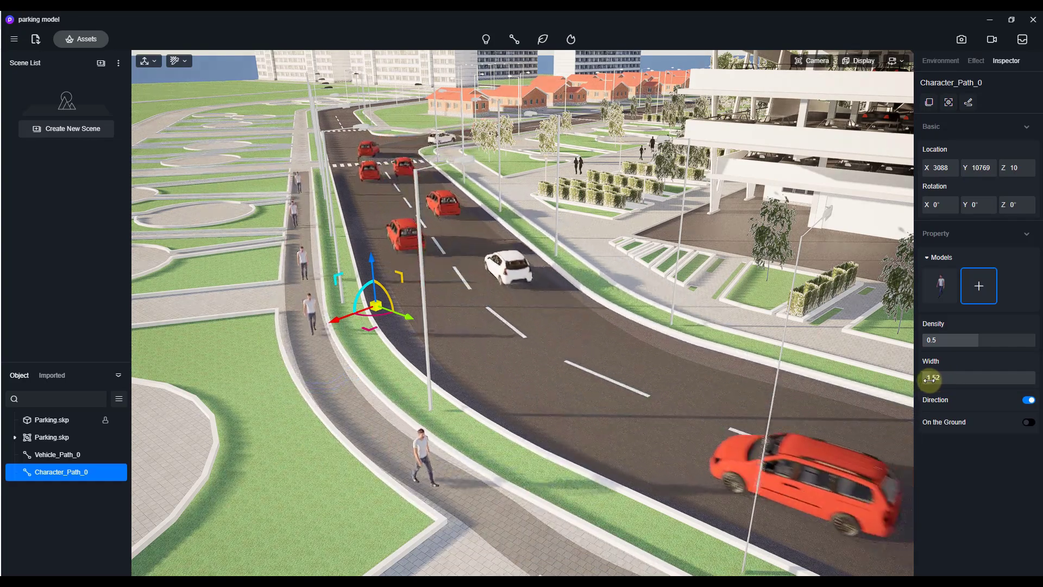
click(1028, 400)
click(1032, 424)
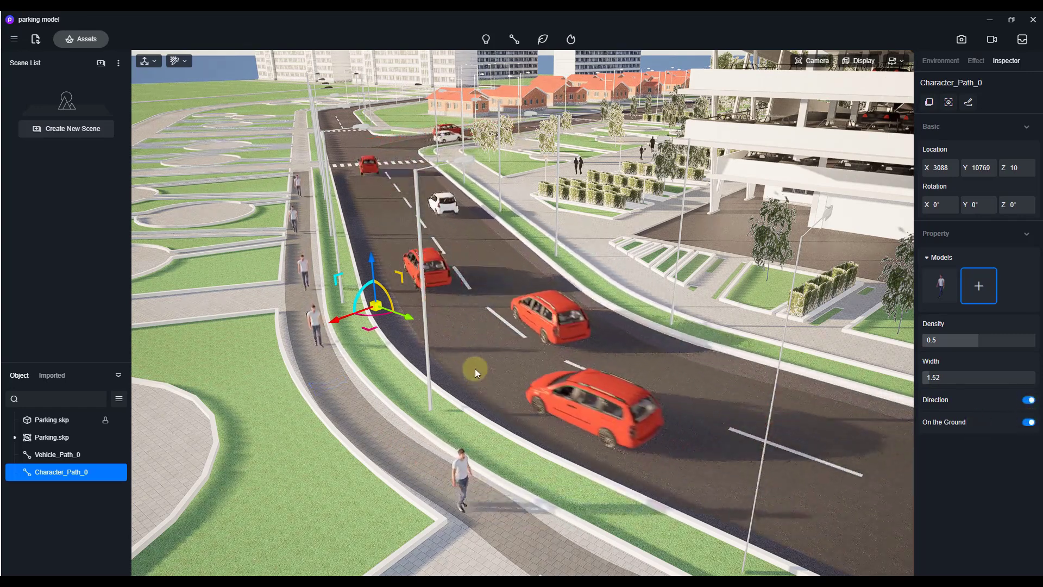